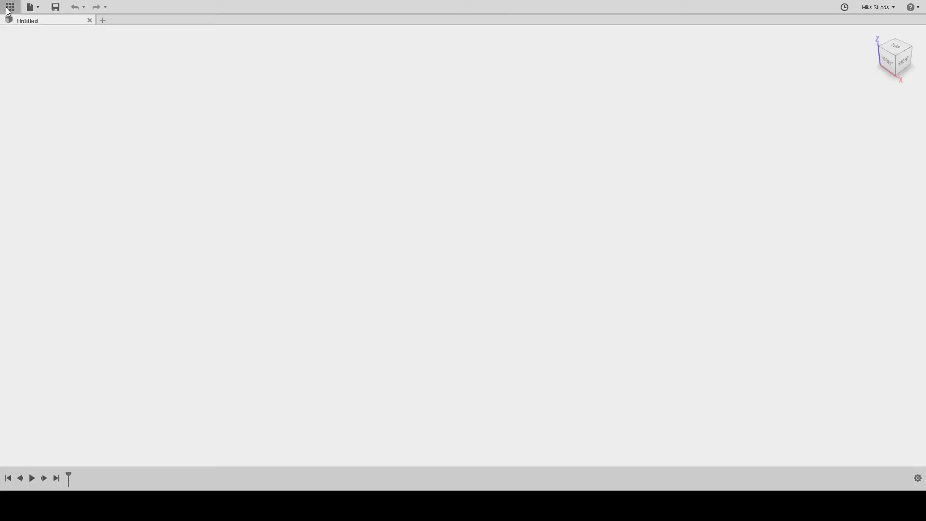
# Open the cm3 design from the recent data and close the data panel
pyautogui.click(9, 7)
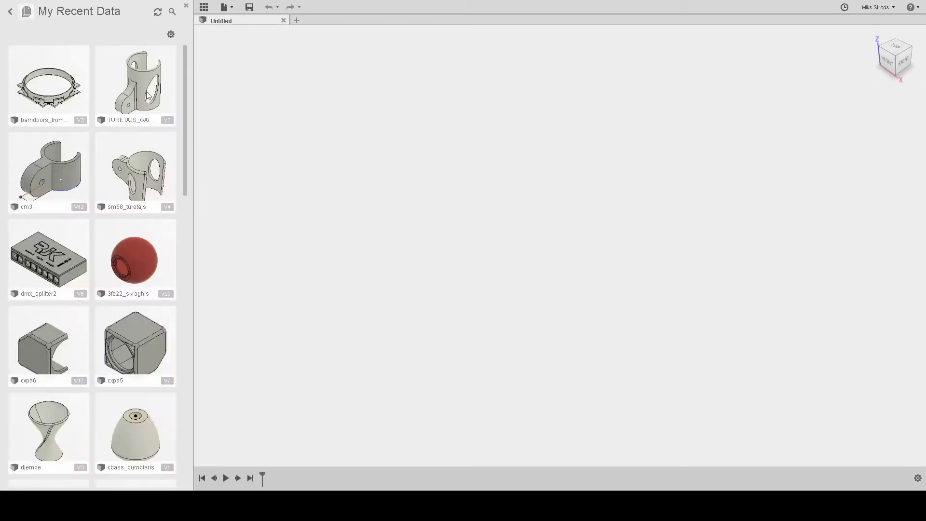
pyautogui.doubleClick(47, 163)
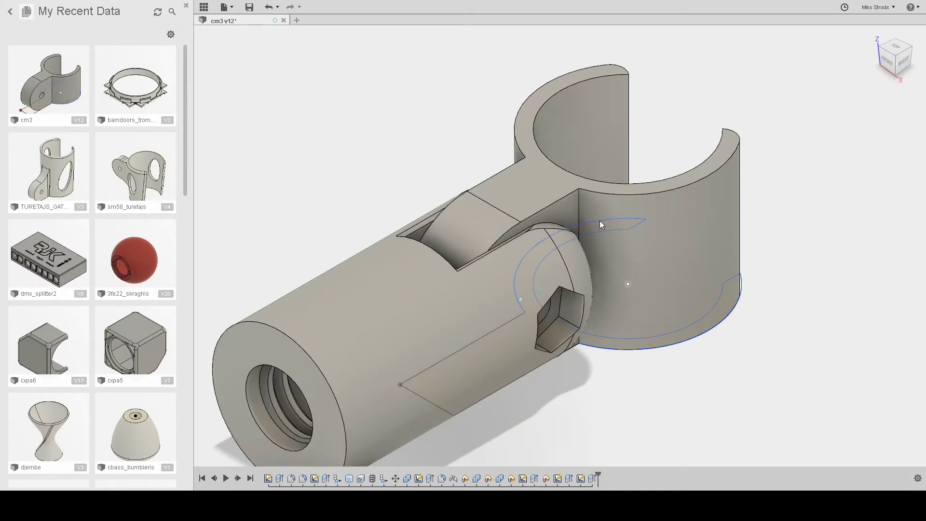
pyautogui.keyDown('shift'); pyautogui.moveTo(746, 254); pyautogui.dragTo(703, 243, button='middle'); pyautogui.keyUp('shift')
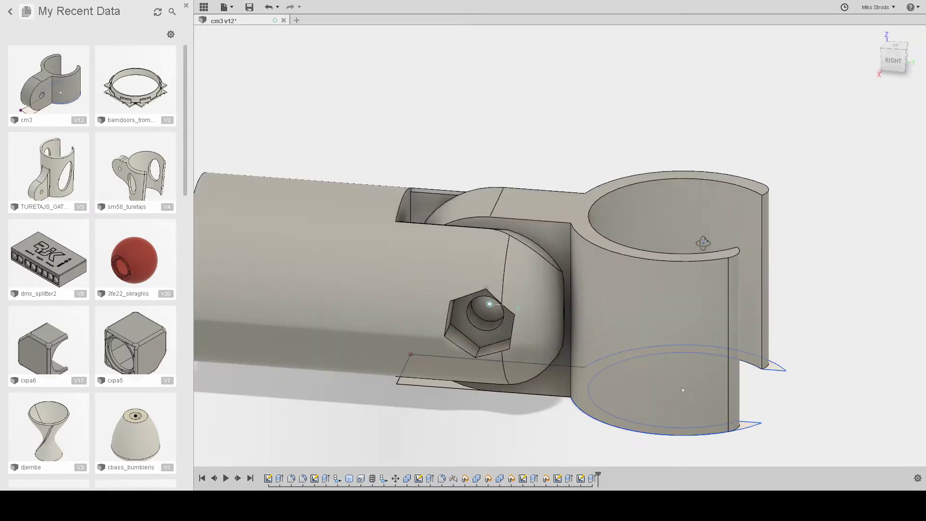
pyautogui.click(203, 7)
# Examine the clip body and the threaded sleeve separately, including the sleeve's internal thread, from several angles
pyautogui.keyDown('shift'); pyautogui.moveTo(521, 221); pyautogui.dragTo(633, 227, button='middle'); pyautogui.keyUp('shift')
pyautogui.scroll(-3, 579, 249)
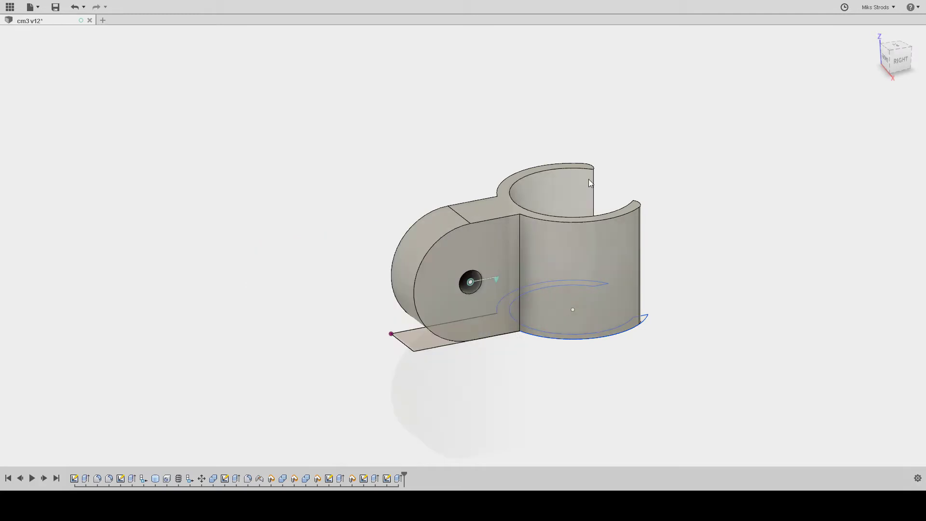
pyautogui.keyDown('shift'); pyautogui.moveTo(589, 183); pyautogui.dragTo(531, 269, button='middle'); pyautogui.keyUp('shift')
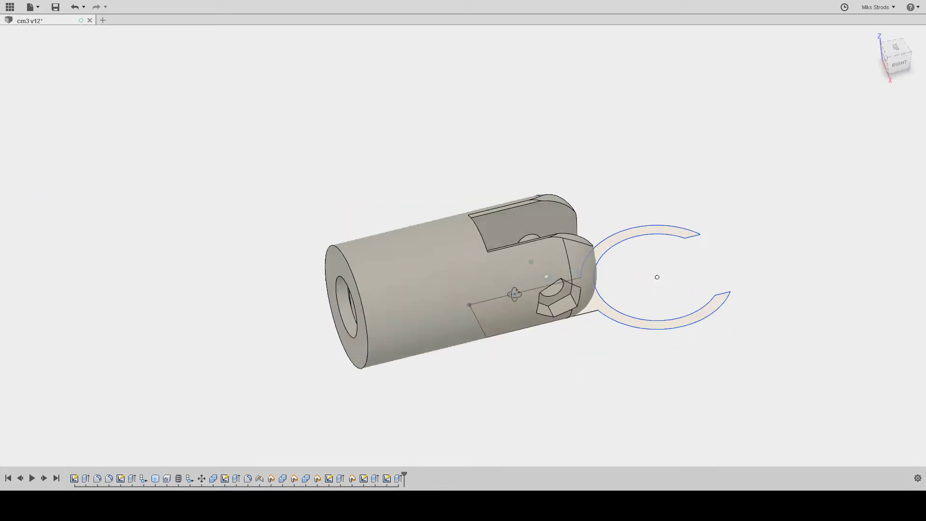
pyautogui.keyDown('shift'); pyautogui.moveTo(514, 294); pyautogui.dragTo(545, 305, button='middle'); pyautogui.keyUp('shift')
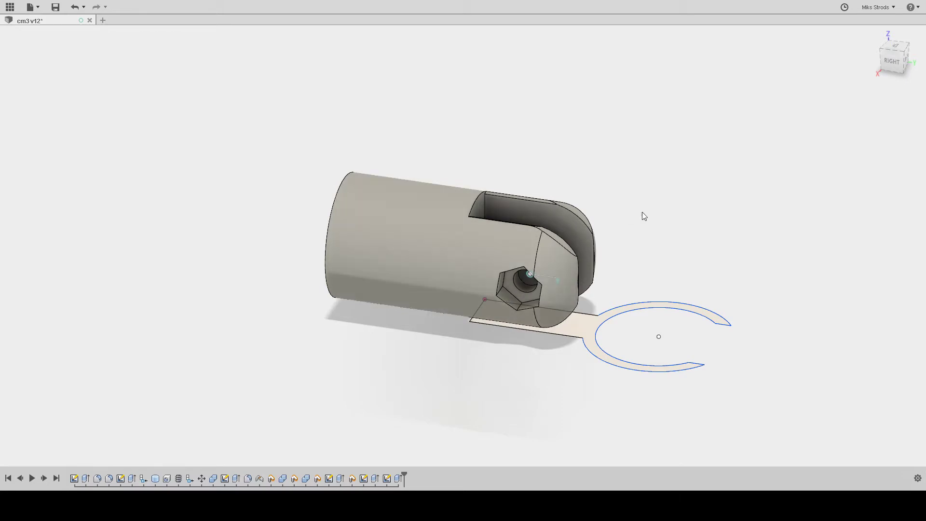
pyautogui.keyDown('shift'); pyautogui.moveTo(642, 215); pyautogui.dragTo(695, 277, button='middle'); pyautogui.keyUp('shift')
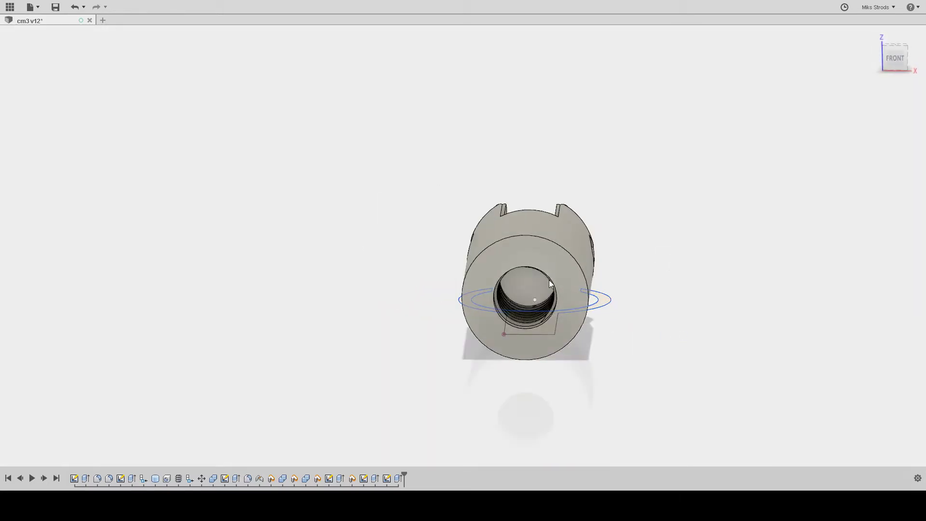
pyautogui.keyDown('shift'); pyautogui.moveTo(545, 290); pyautogui.dragTo(611, 243, button='middle'); pyautogui.keyUp('shift')
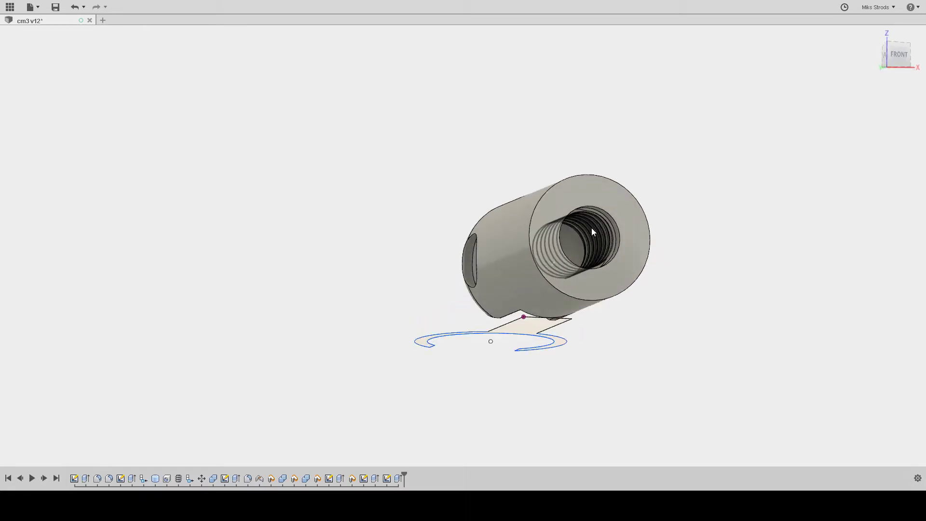
pyautogui.keyDown('shift'); pyautogui.moveTo(692, 259); pyautogui.dragTo(352, 273, button='middle'); pyautogui.keyUp('shift')
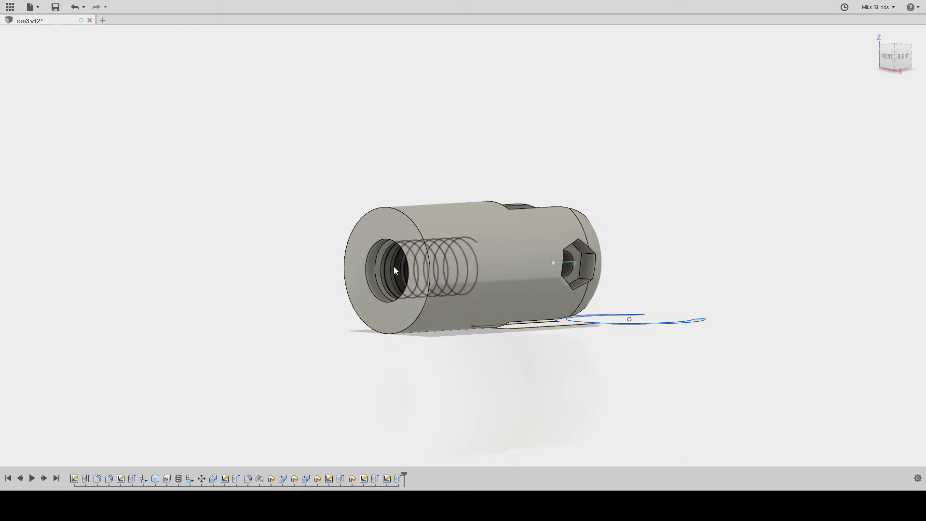
# Create a new empty design and return to the cm3 design
pyautogui.click(9, 7)
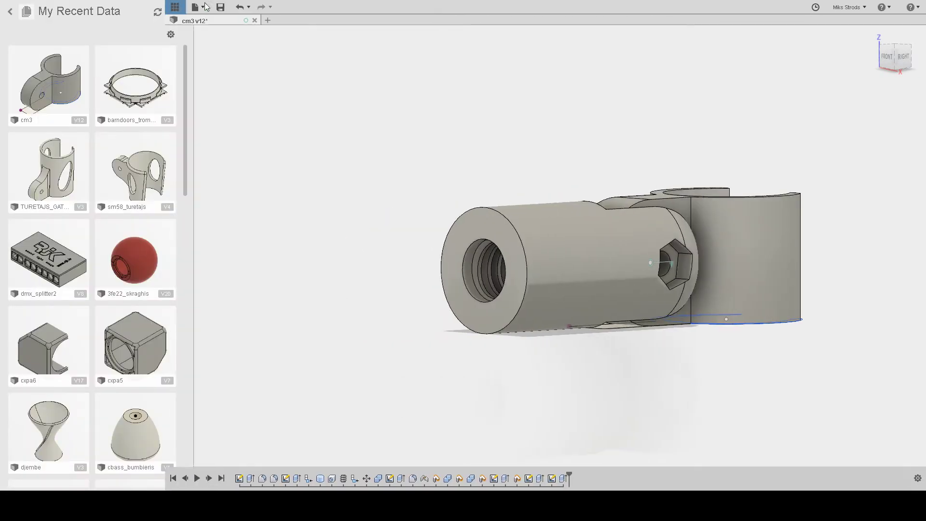
pyautogui.click(185, 6)
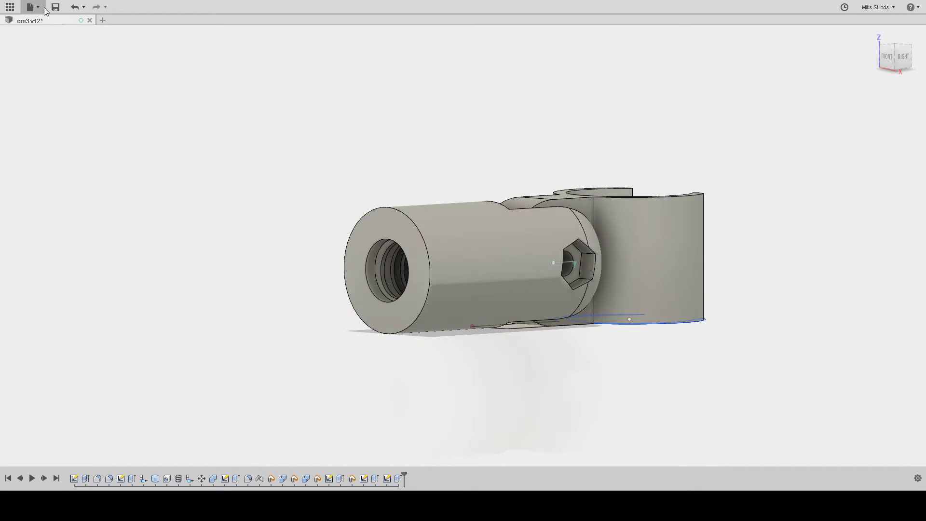
pyautogui.click(48, 22)
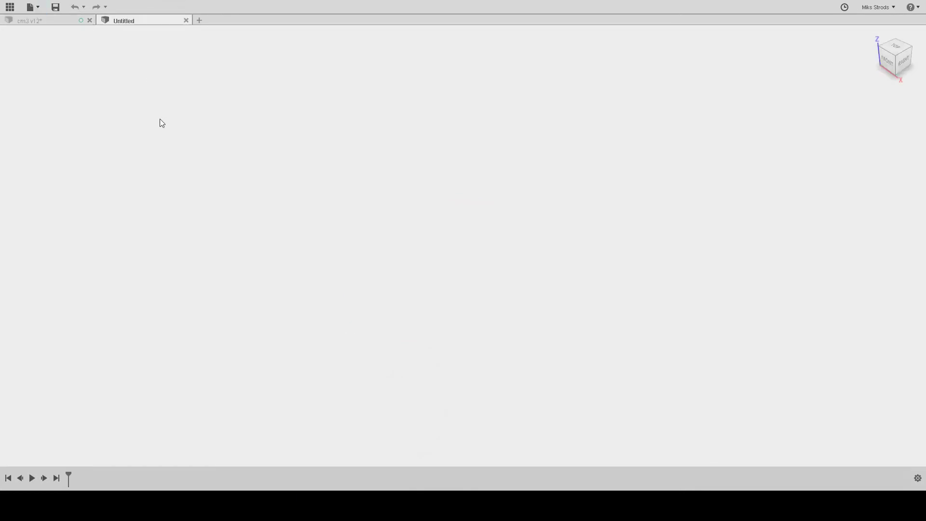
pyautogui.click(28, 21)
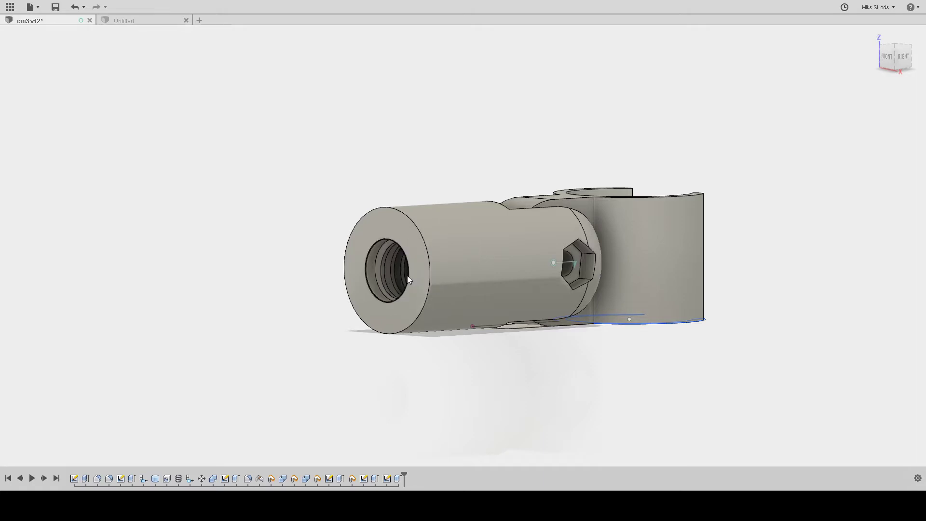
# Examine the assembled clip and threaded sleeve from both sides, including the hex recess and round recess of the joint
pyautogui.keyDown('shift'); pyautogui.moveTo(408, 276); pyautogui.dragTo(514, 313, button='middle'); pyautogui.keyUp('shift')
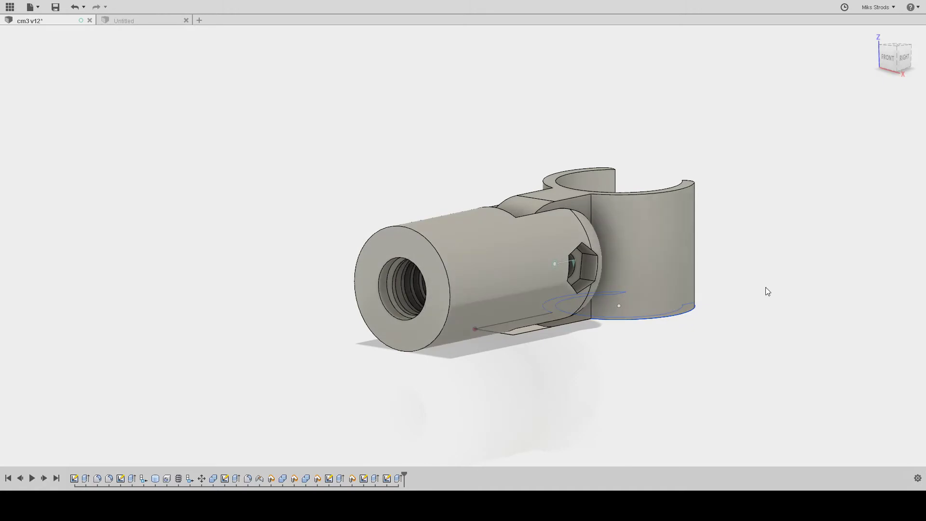
pyautogui.keyDown('shift'); pyautogui.moveTo(766, 288); pyautogui.dragTo(628, 294, button='middle'); pyautogui.keyUp('shift')
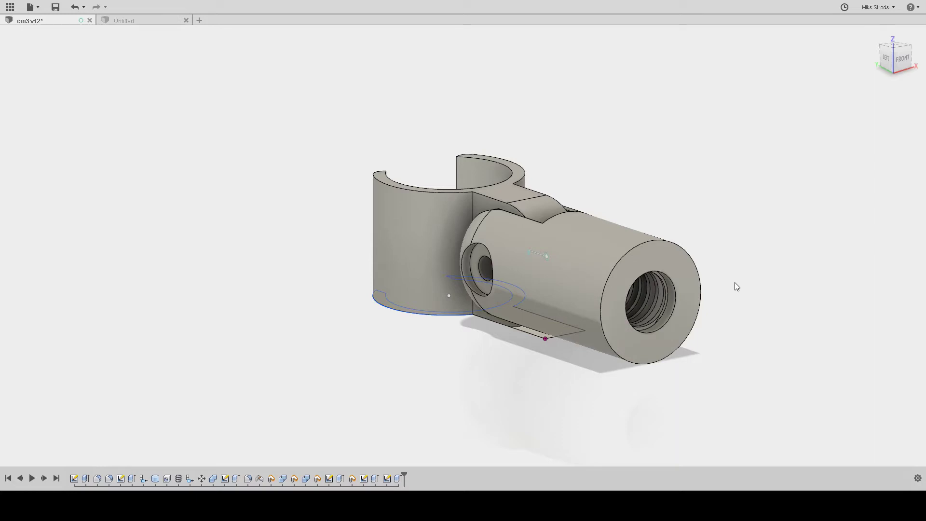
pyautogui.keyDown('shift'); pyautogui.moveTo(737, 287); pyautogui.dragTo(603, 217, button='middle'); pyautogui.keyUp('shift')
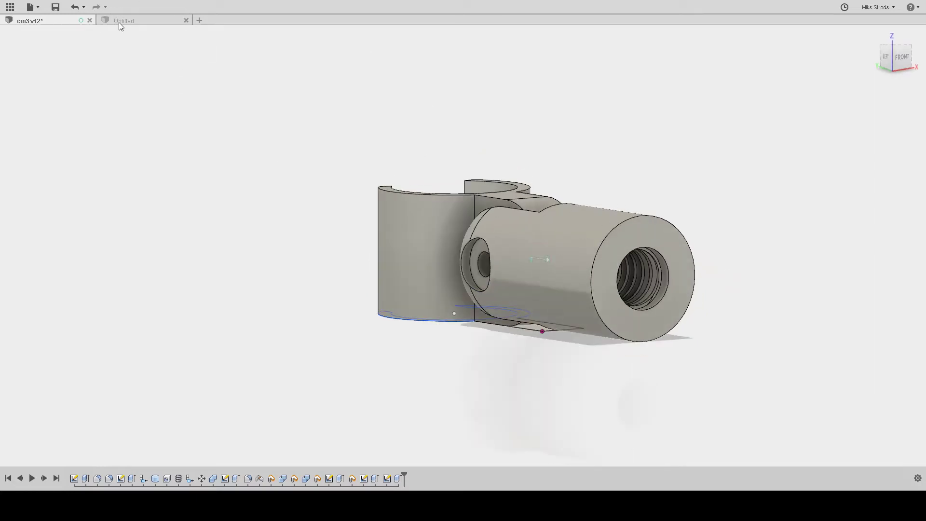
pyautogui.keyDown('shift'); pyautogui.moveTo(554, 179); pyautogui.dragTo(705, 254, button='middle'); pyautogui.keyUp('shift')
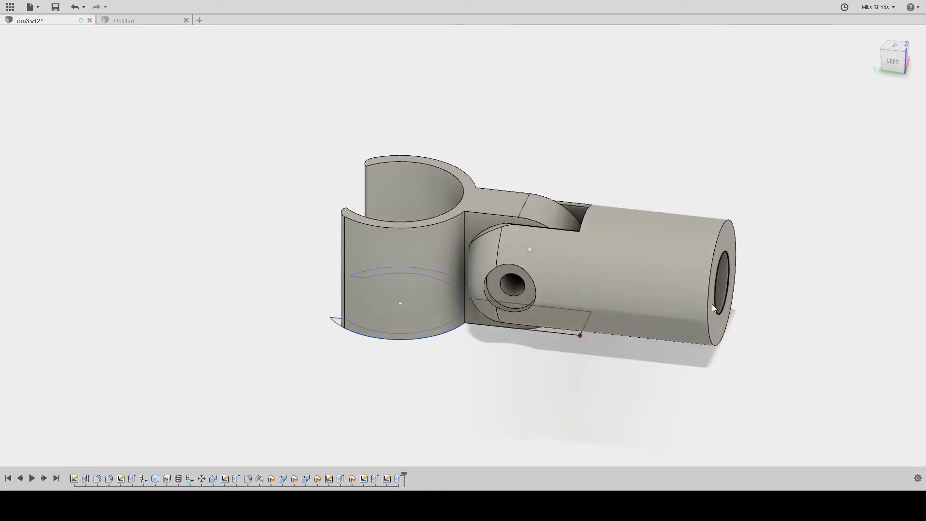
# Inspect the slotted sleeve body with the clip hidden, and show the clip again
pyautogui.click(657, 250)
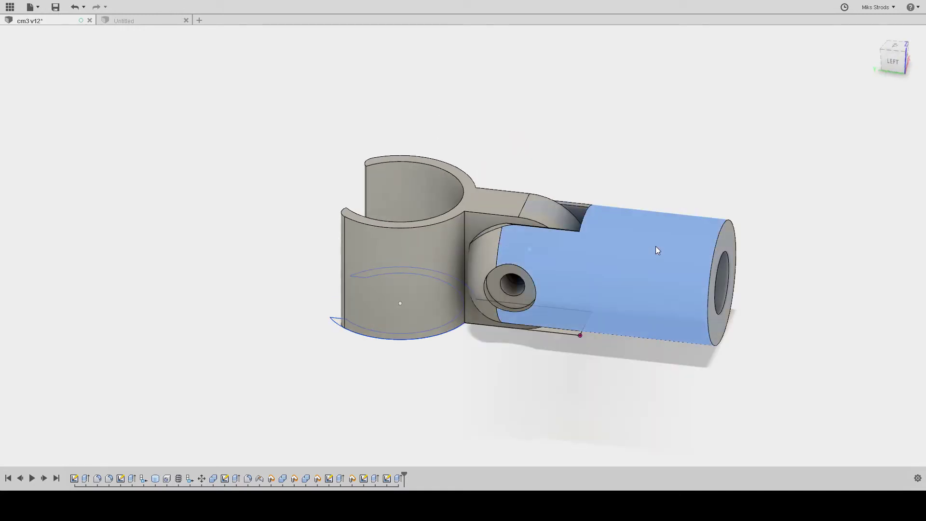
pyautogui.click(36, 183)
pyautogui.keyDown('shift'); pyautogui.moveTo(630, 254); pyautogui.dragTo(566, 281, button='middle'); pyautogui.keyUp('shift')
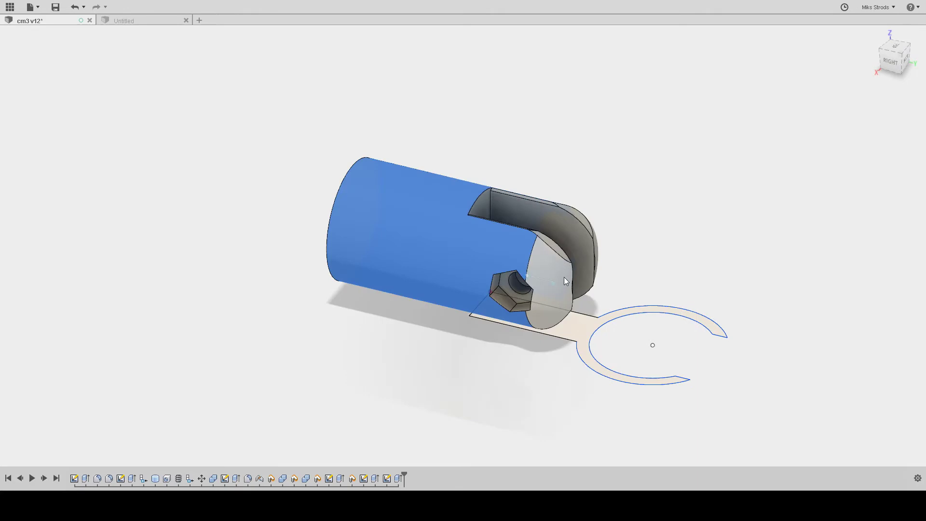
pyautogui.click(485, 230)
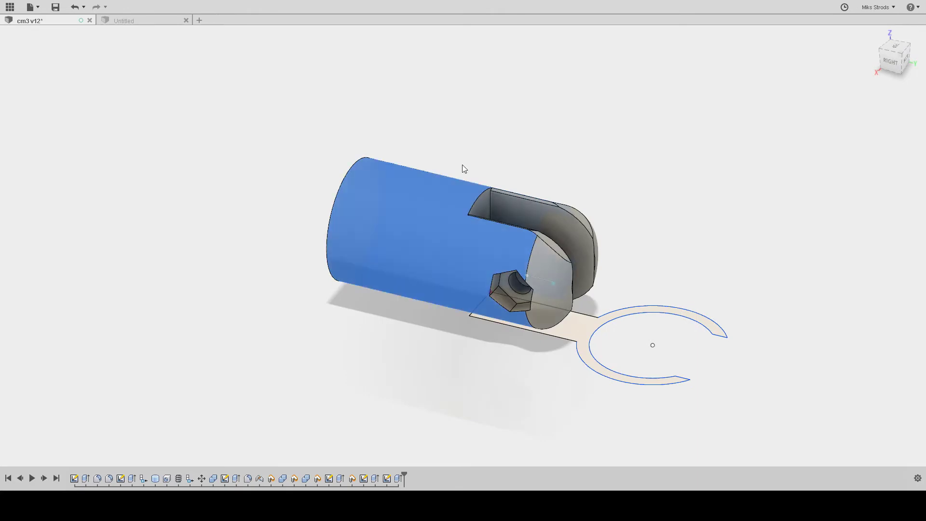
pyautogui.click(32, 181)
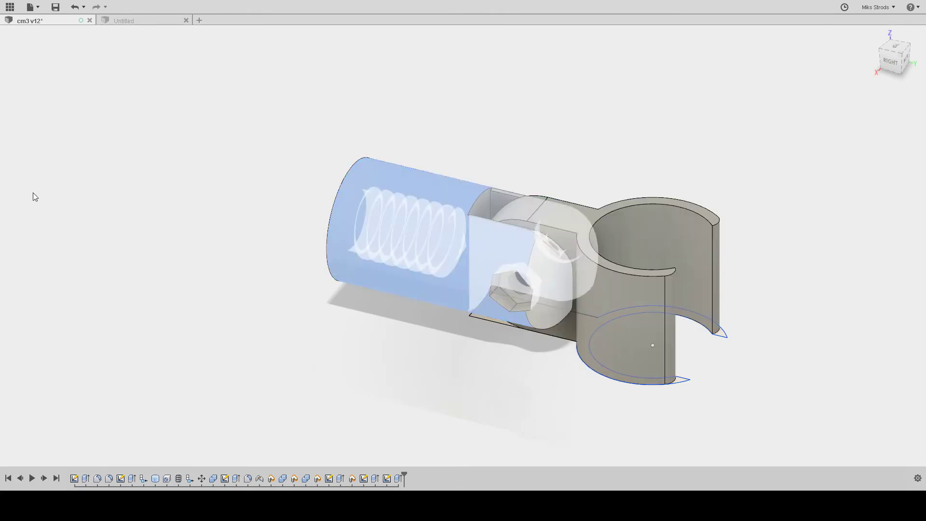
# Hide the sleeve body and inspect the clip with its rounded, drilled hinge lug
pyautogui.click(32, 193)
pyautogui.keyDown('shift'); pyautogui.moveTo(536, 282); pyautogui.dragTo(818, 267, button='middle'); pyautogui.keyUp('shift')
pyautogui.click(817, 267)
pyautogui.keyDown('shift'); pyautogui.moveTo(701, 260); pyautogui.dragTo(603, 213, button='middle'); pyautogui.keyUp('shift')
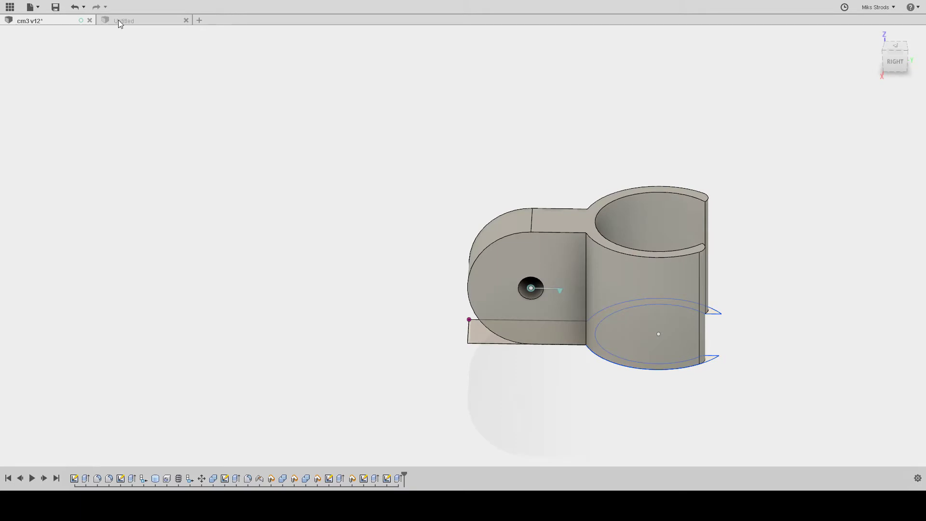
pyautogui.keyDown('shift'); pyautogui.moveTo(454, 257); pyautogui.dragTo(520, 238, button='middle'); pyautogui.keyUp('shift')
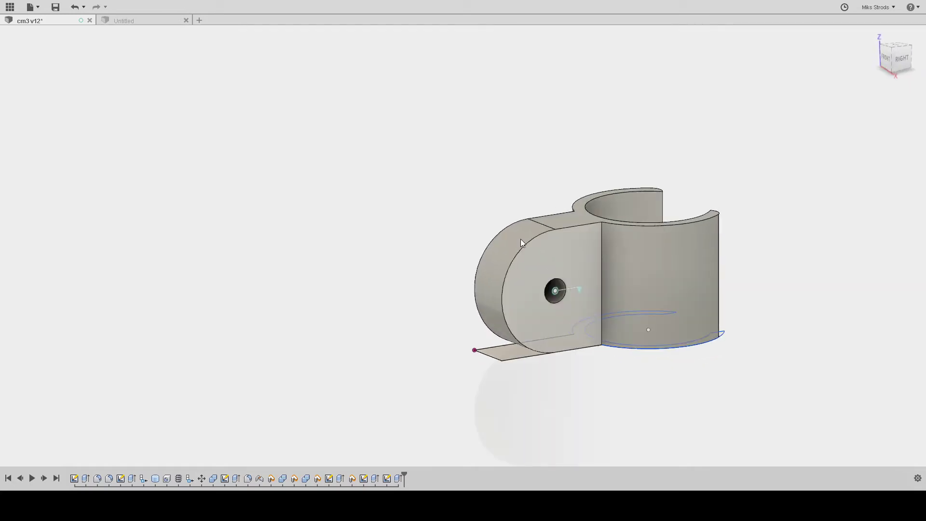
# In the untitled design, sketch a 27 mm diameter circle centred on the origin on the horizontal plane
pyautogui.click(128, 22)
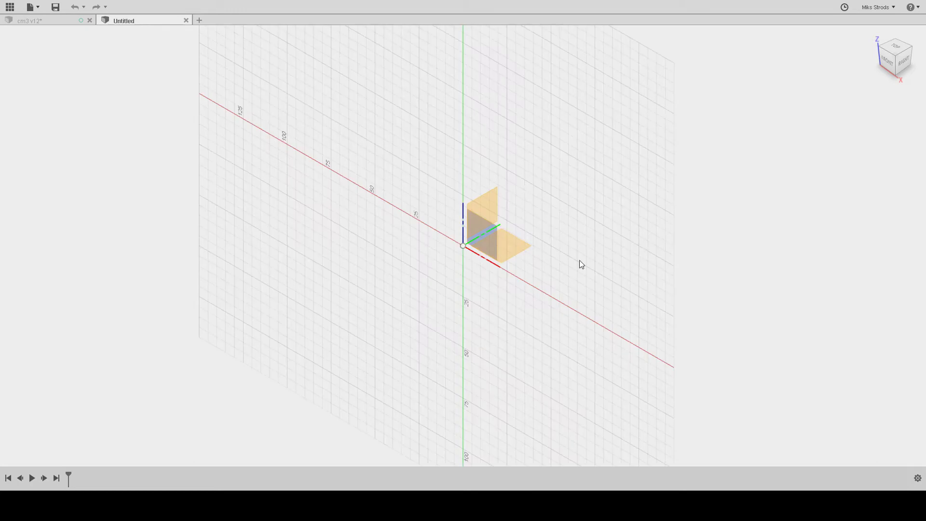
pyautogui.click(515, 244)
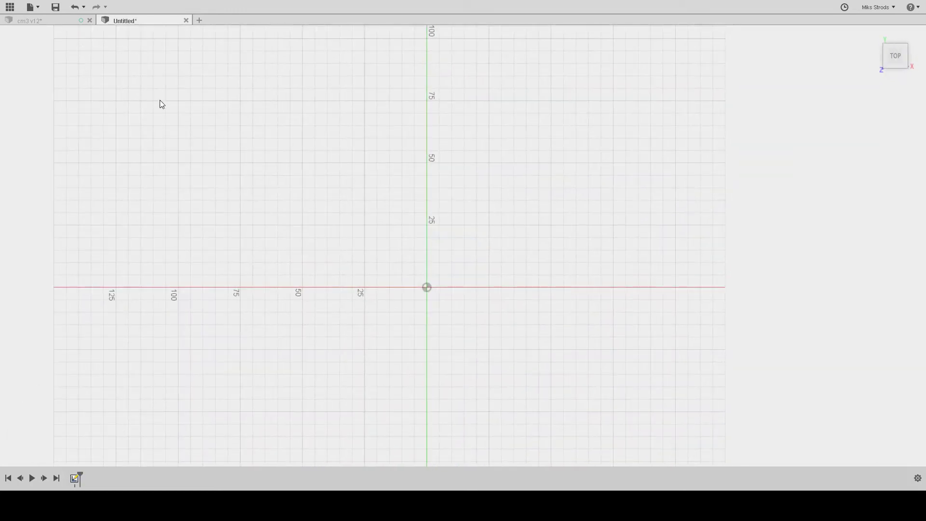
pyautogui.press('c')
pyautogui.click(427, 288)
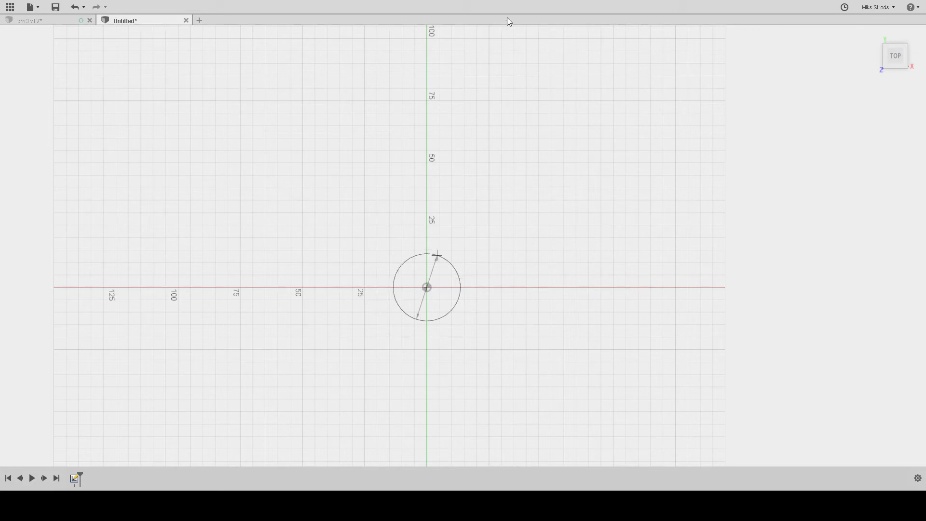
pyautogui.press('Return')
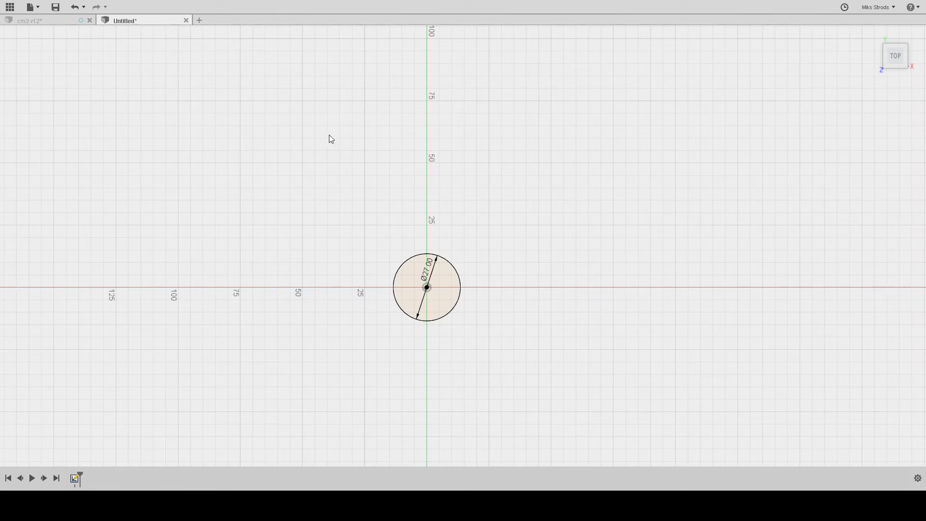
# Finish the sketch and create an offset construction plane above the circle
pyautogui.press('e')
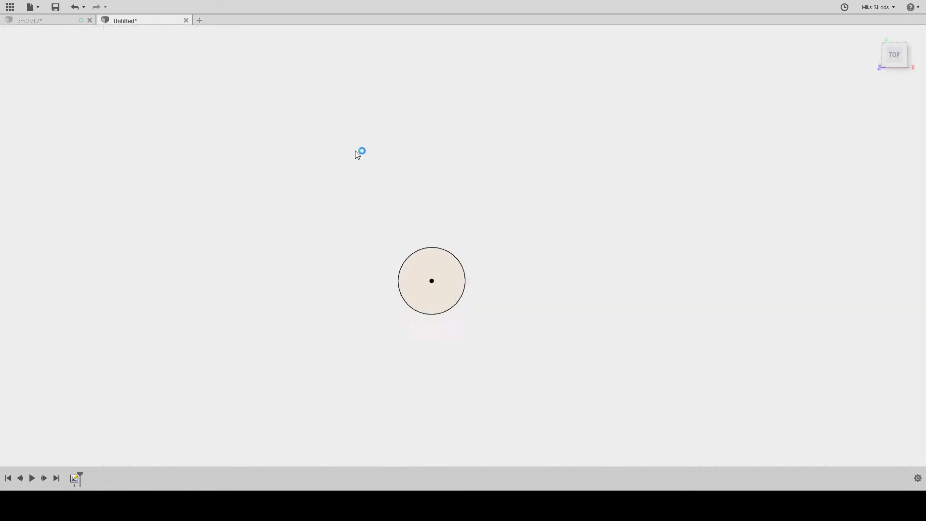
pyautogui.moveTo(466, 235); pyautogui.dragTo(510, 206)
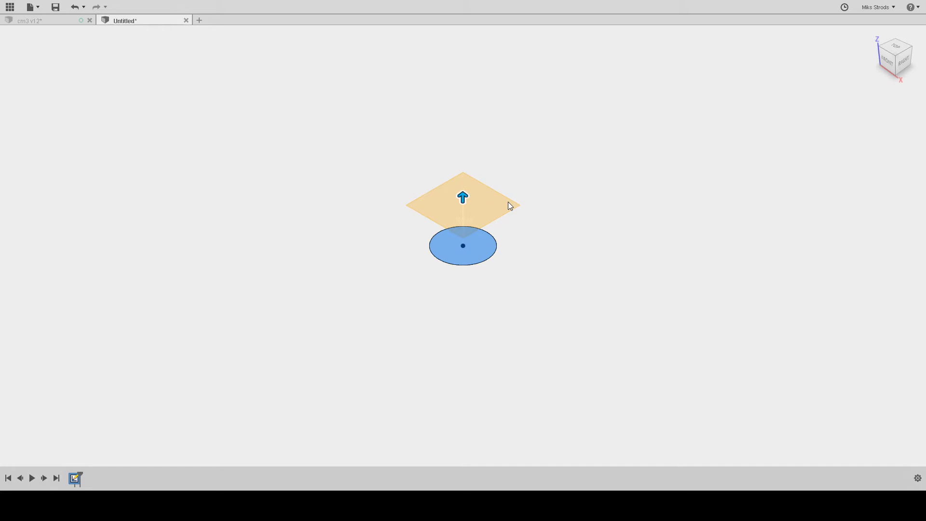
pyautogui.press('Return')
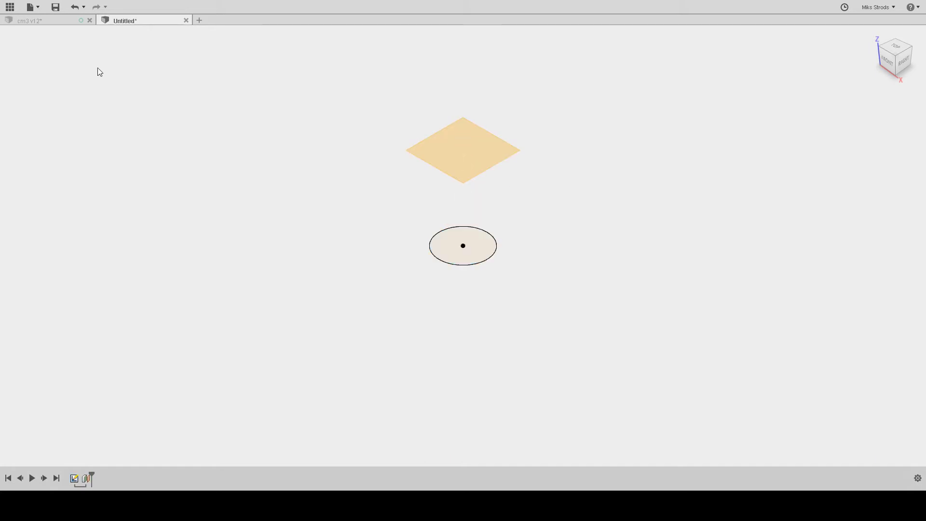
# Sketch a 29 mm diameter circle centred on the origin on the offset plane and finish the sketch
pyautogui.press('c')
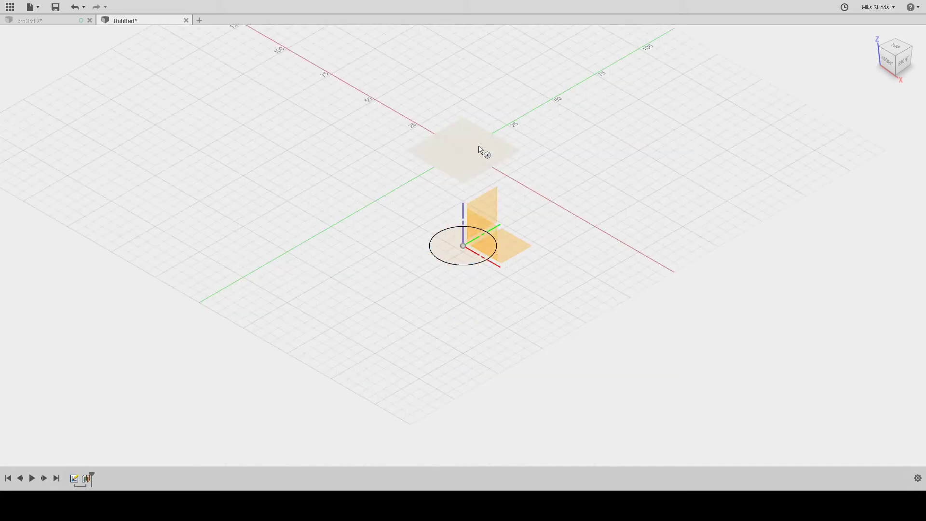
pyautogui.click(484, 151)
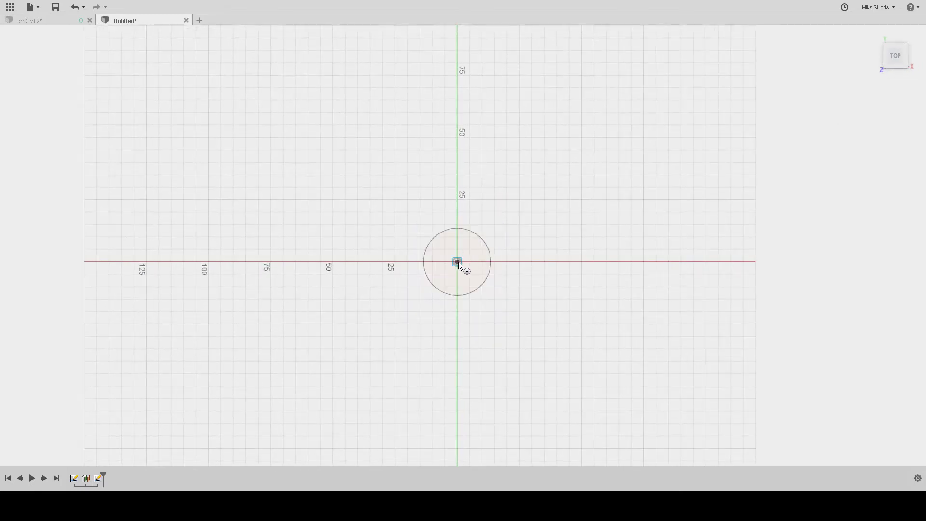
pyautogui.click(457, 262)
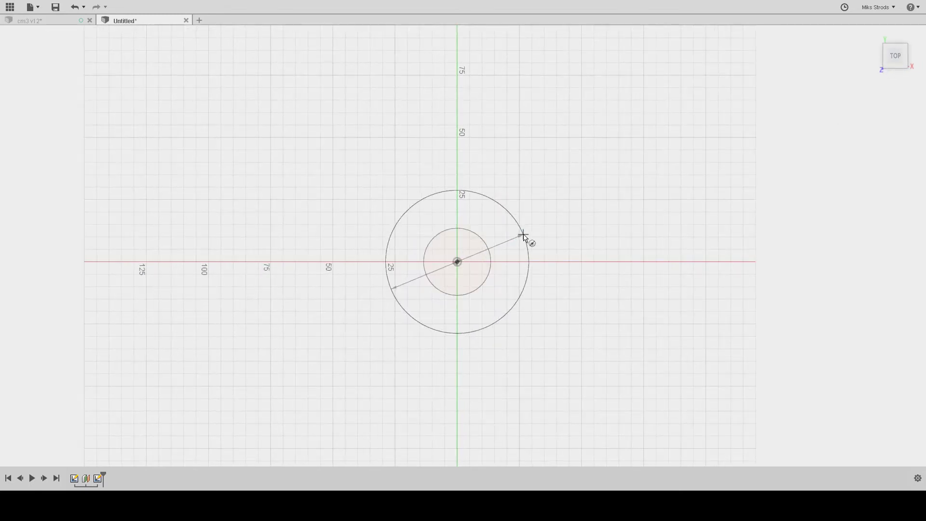
pyautogui.write('29')
pyautogui.press('Return')
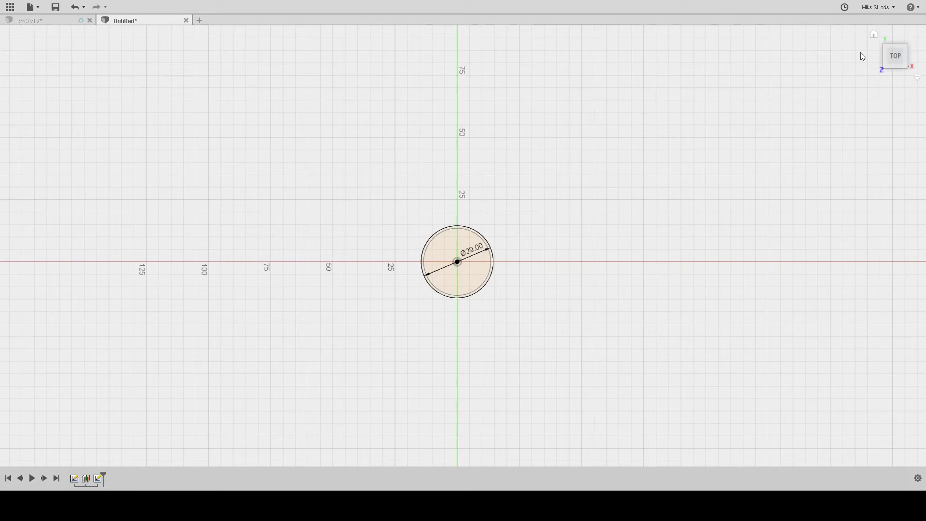
pyautogui.click(893, 443)
pyautogui.press('e')
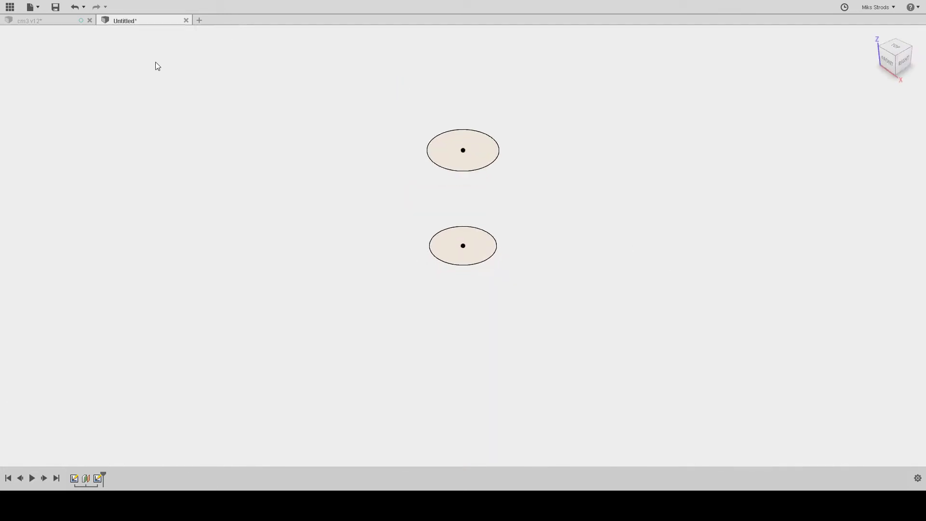
# Loft between the 29 mm and 27 mm circles to create a solid tapered cylinder
pyautogui.click(448, 152)
pyautogui.click(494, 250)
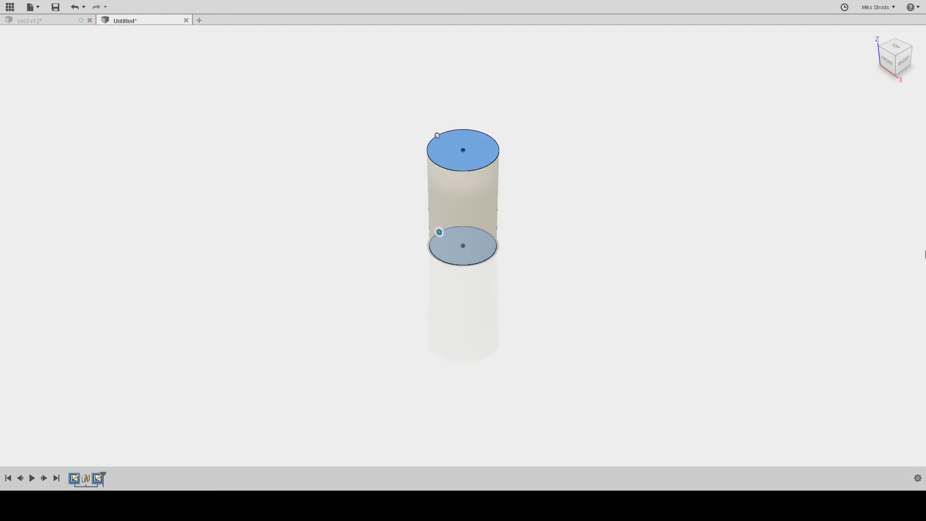
pyautogui.press('Return')
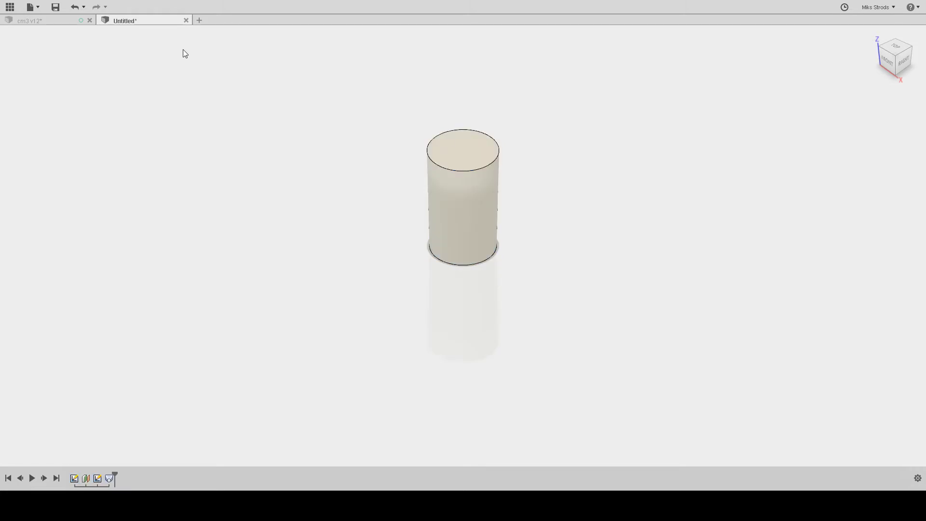
# Shell the tapered cylinder outward, removing both end faces to form an open tube
pyautogui.click(478, 161)
pyautogui.keyDown('shift'); pyautogui.moveTo(519, 275); pyautogui.dragTo(476, 249, button='middle'); pyautogui.keyUp('shift')
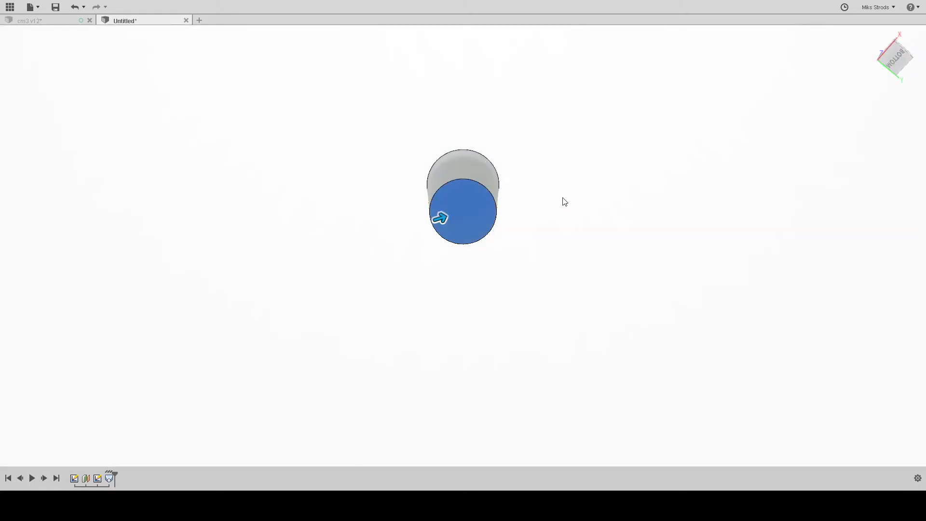
pyautogui.keyDown('shift'); pyautogui.moveTo(562, 201); pyautogui.dragTo(743, 192, button='middle'); pyautogui.keyUp('shift')
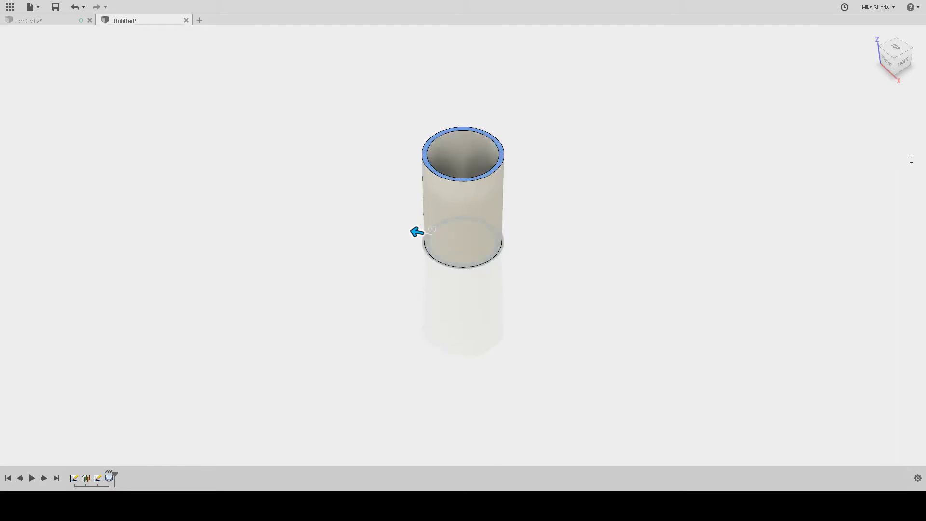
pyautogui.press('Return')
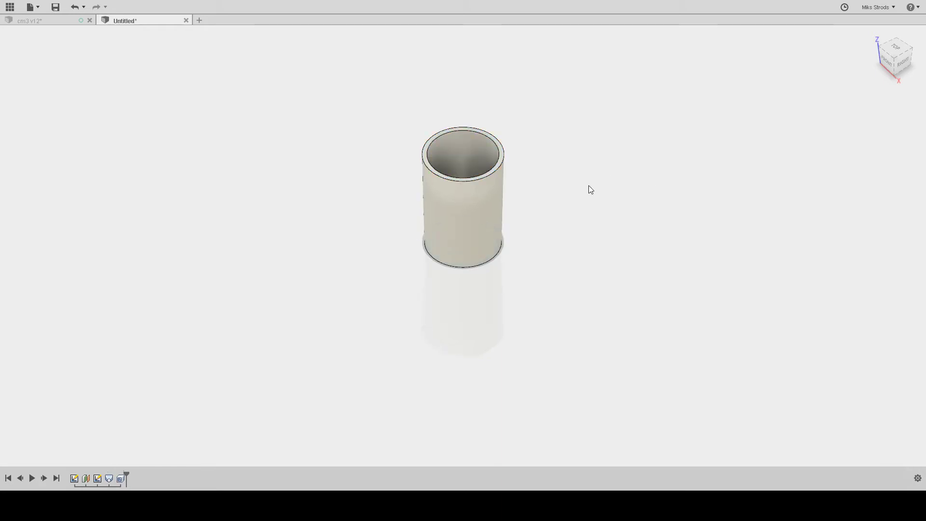
# On the horizontal origin plane, sketch a center rectangle centred on the X axis that overlaps the tube's wall on the positive X side
pyautogui.keyDown('shift'); pyautogui.moveTo(517, 215); pyautogui.dragTo(564, 213, button='middle'); pyautogui.keyUp('shift')
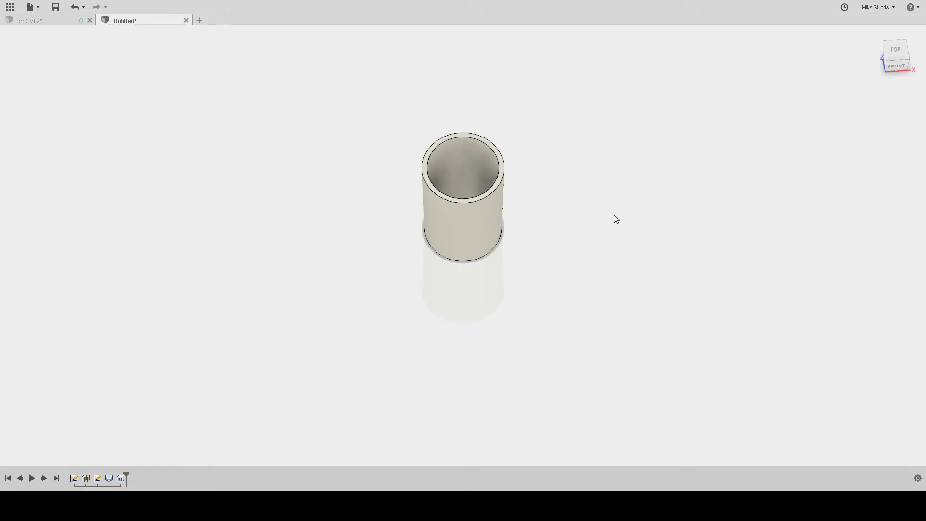
pyautogui.scroll(-1, 485, 193)
pyautogui.scroll(4, 484, 193)
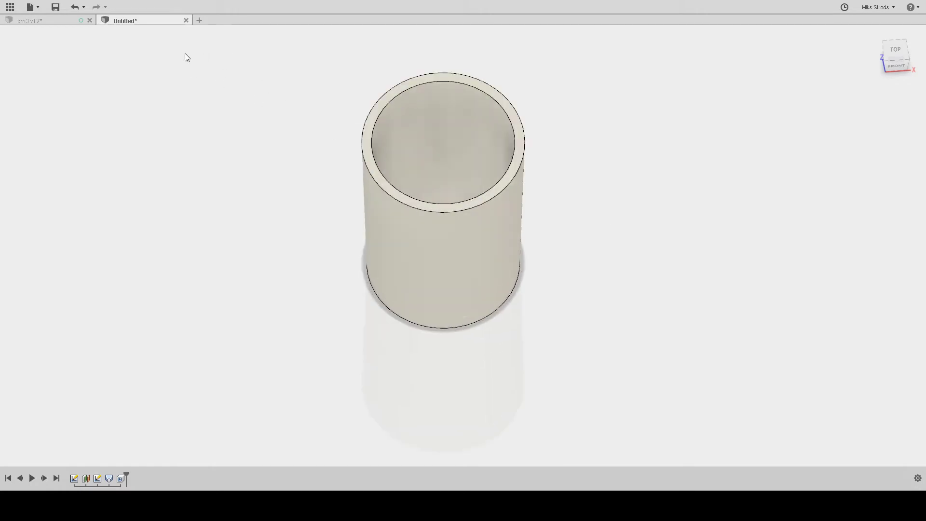
pyautogui.click(896, 49)
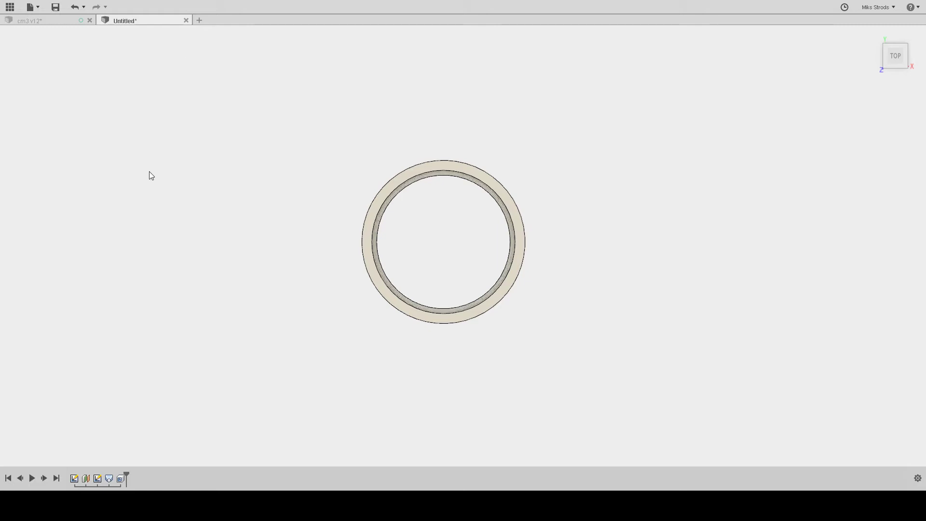
pyautogui.press('r')
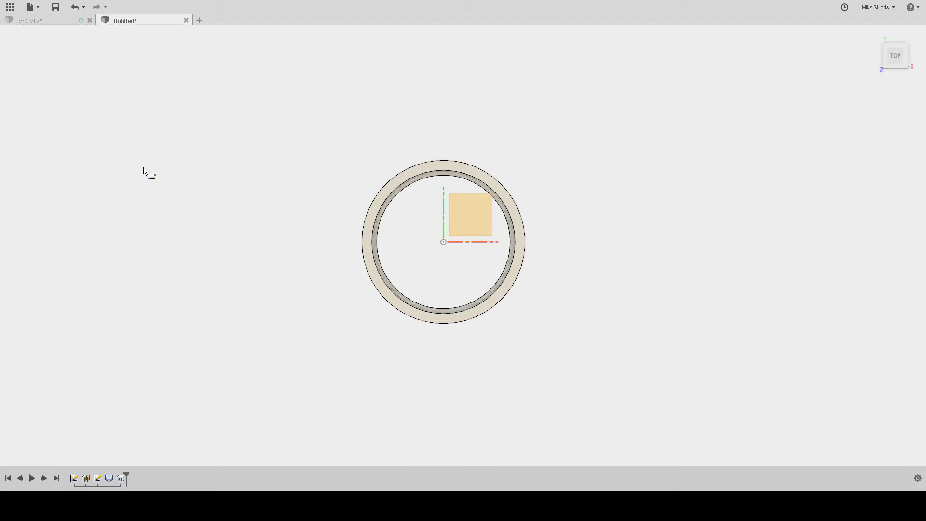
pyautogui.click(470, 231)
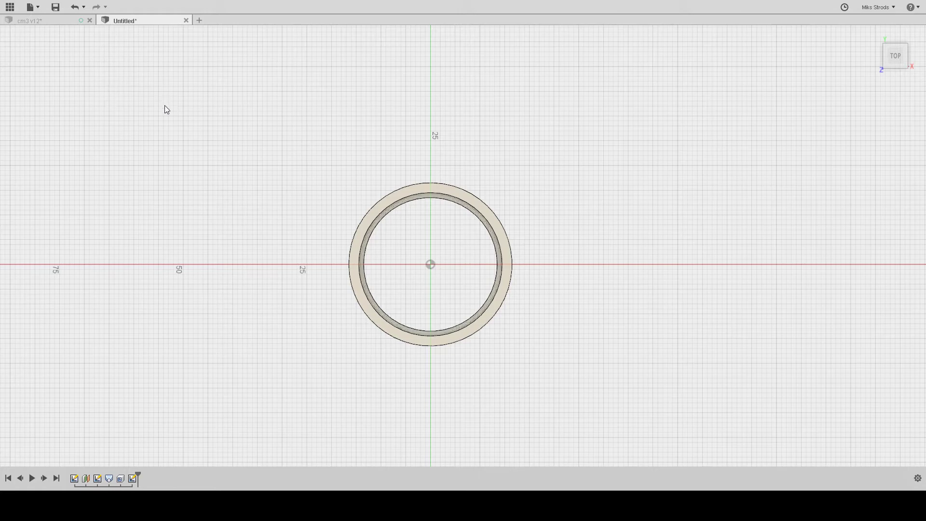
pyautogui.click(455, 265)
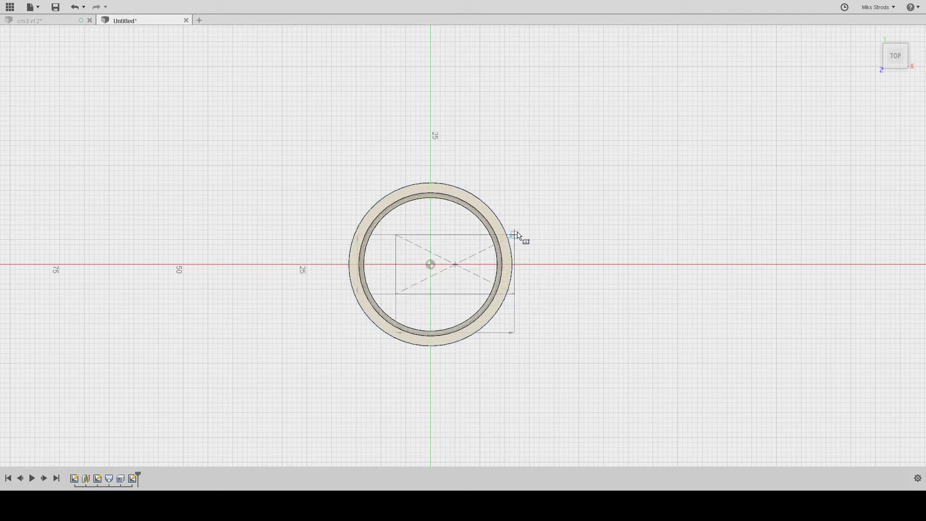
pyautogui.press('Escape')
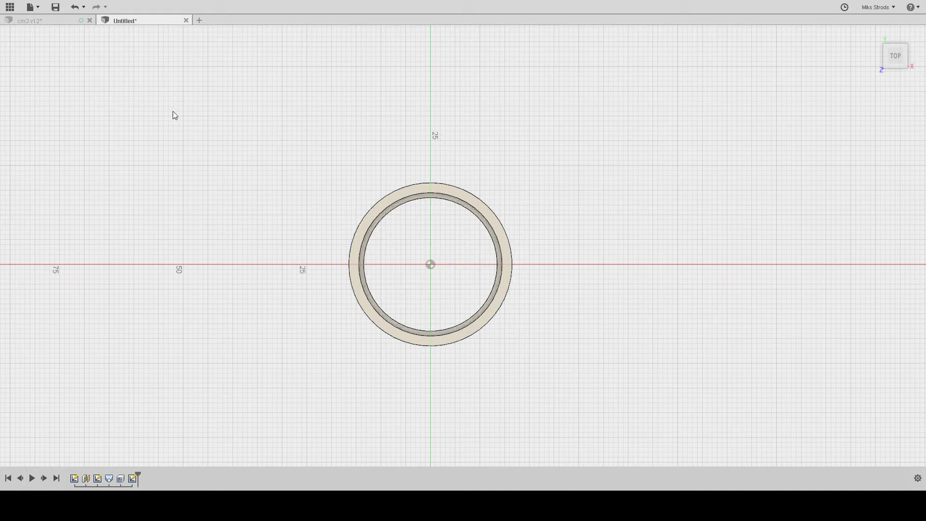
pyautogui.click(497, 265)
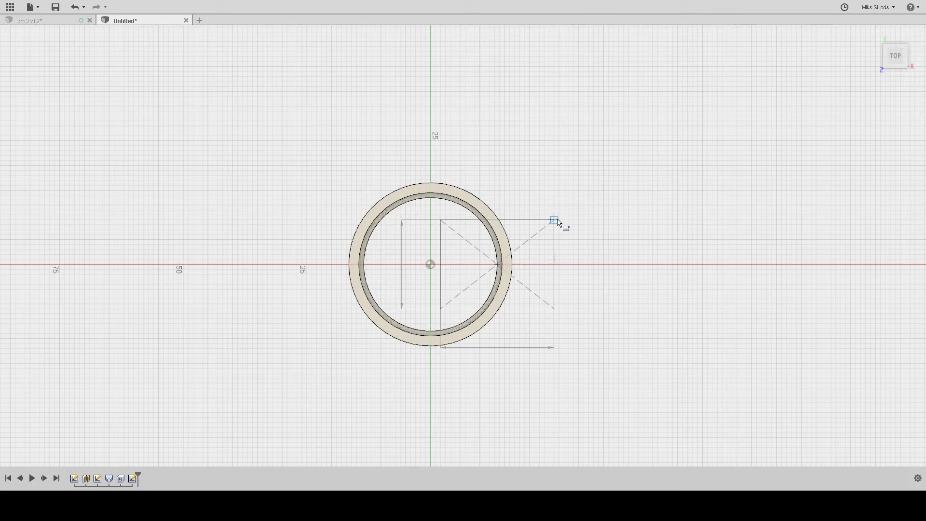
pyautogui.click(556, 221)
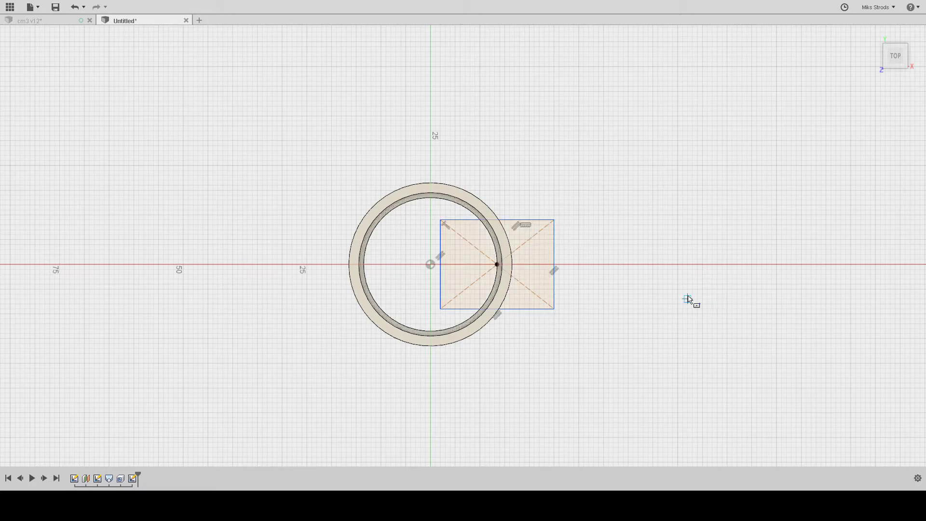
# Finish the sketch and extrude the rectangle upward as a cut through the tube's full height, opening the clip's side
pyautogui.moveTo(688, 299)
pyautogui.keyDown('shift'); pyautogui.mouseDown(button='middle')
pyautogui.moveTo(641, 254)
pyautogui.moveTo(645, 273)
pyautogui.moveTo(637, 252)
pyautogui.mouseUp(button='middle'); pyautogui.keyUp('shift')
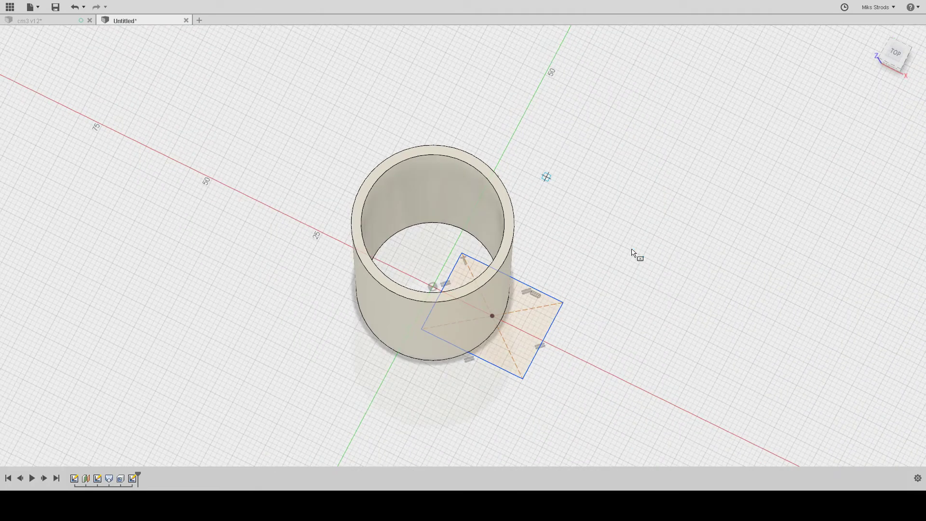
pyautogui.click(133, 39)
pyautogui.click(534, 320)
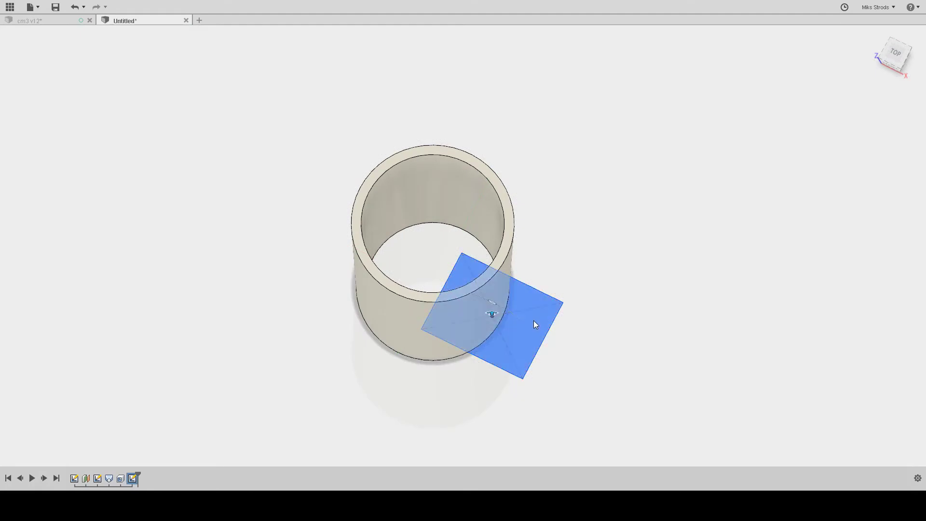
pyautogui.moveTo(488, 313); pyautogui.dragTo(492, 185)
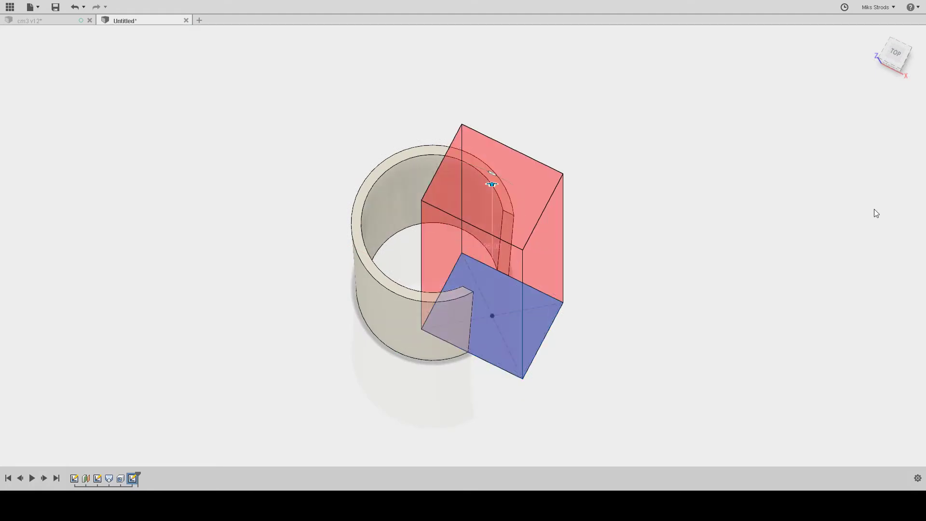
pyautogui.press('Return')
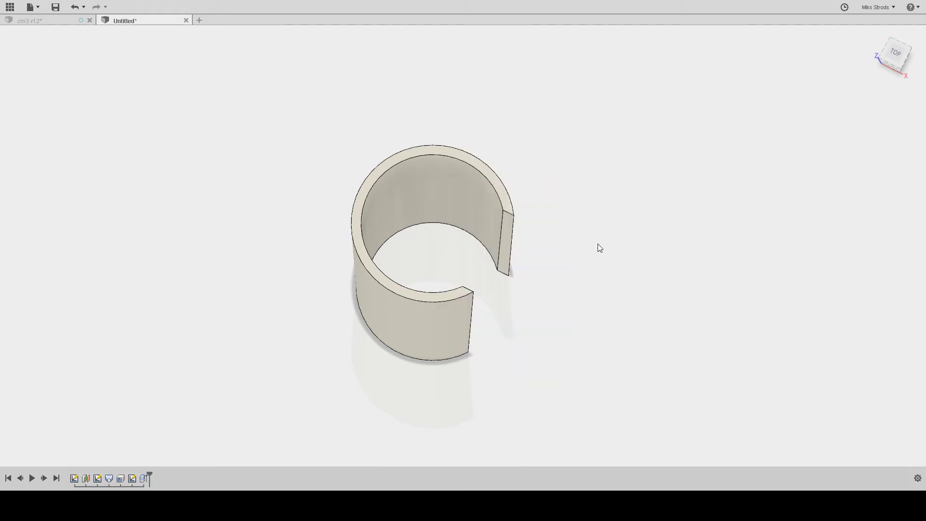
# Fillet the two outer vertical edges along the clip's side opening
pyautogui.keyDown('shift'); pyautogui.moveTo(598, 246); pyautogui.dragTo(579, 209, button='middle'); pyautogui.keyUp('shift')
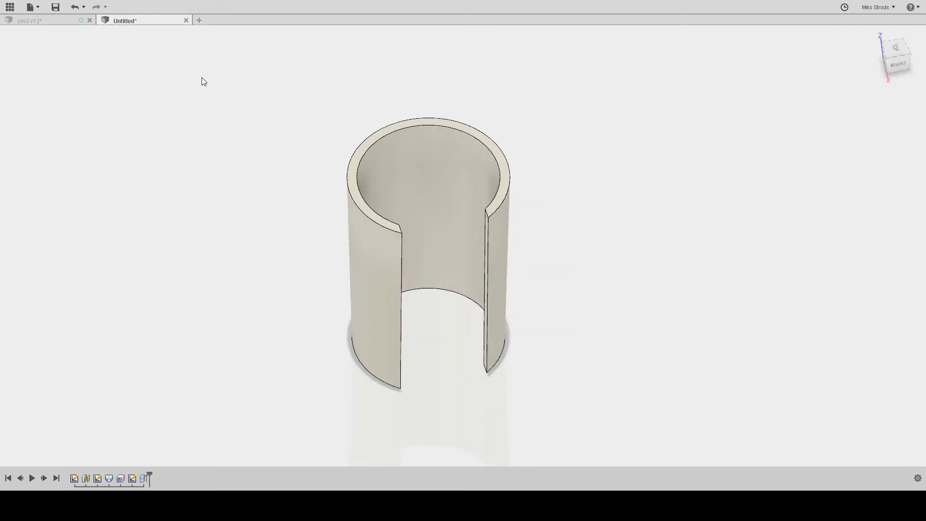
pyautogui.click(488, 263)
pyautogui.keyDown('shift'); pyautogui.moveTo(621, 296); pyautogui.dragTo(573, 287, button='middle'); pyautogui.keyUp('shift')
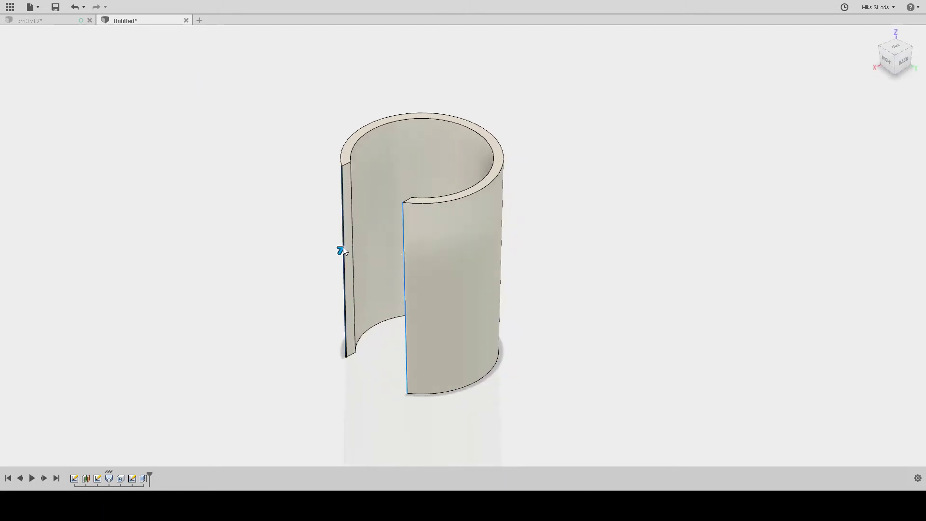
pyautogui.keyDown('shift'); pyautogui.moveTo(343, 247); pyautogui.dragTo(663, 284, button='middle'); pyautogui.keyUp('shift')
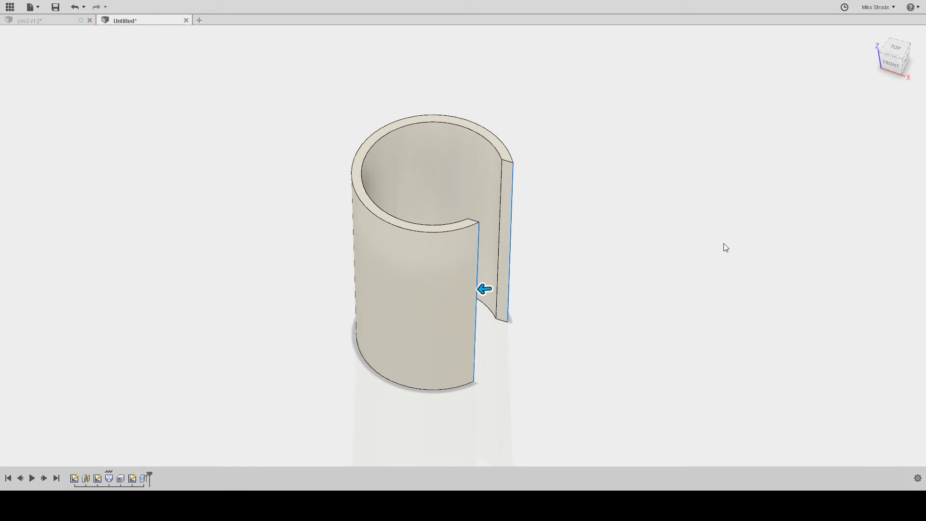
pyautogui.moveTo(723, 244); pyautogui.dragTo(570, 237)
pyautogui.keyDown('shift'); pyautogui.moveTo(552, 223); pyautogui.dragTo(612, 242, button='middle'); pyautogui.keyUp('shift')
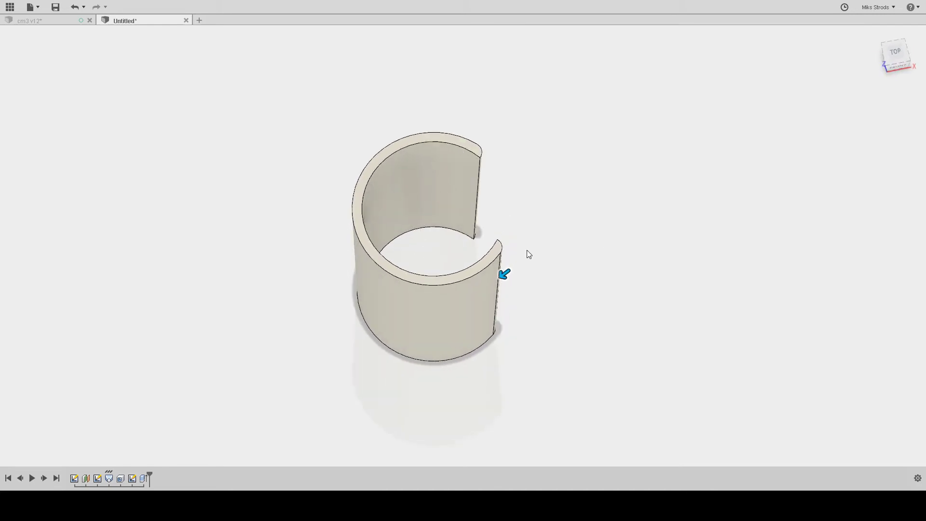
pyautogui.keyDown('shift'); pyautogui.moveTo(617, 238); pyautogui.dragTo(545, 250, button='middle'); pyautogui.keyUp('shift')
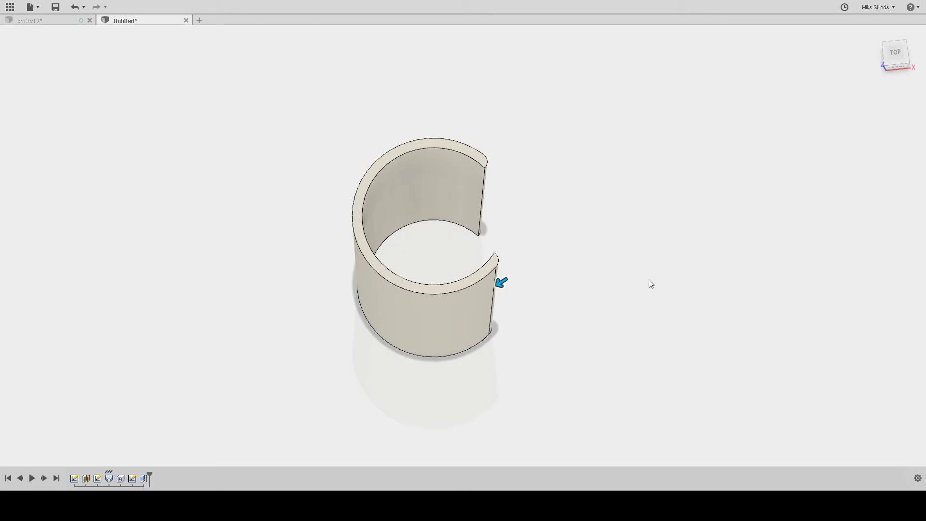
pyautogui.keyDown('shift'); pyautogui.moveTo(624, 245); pyautogui.dragTo(581, 230, button='middle'); pyautogui.keyUp('shift')
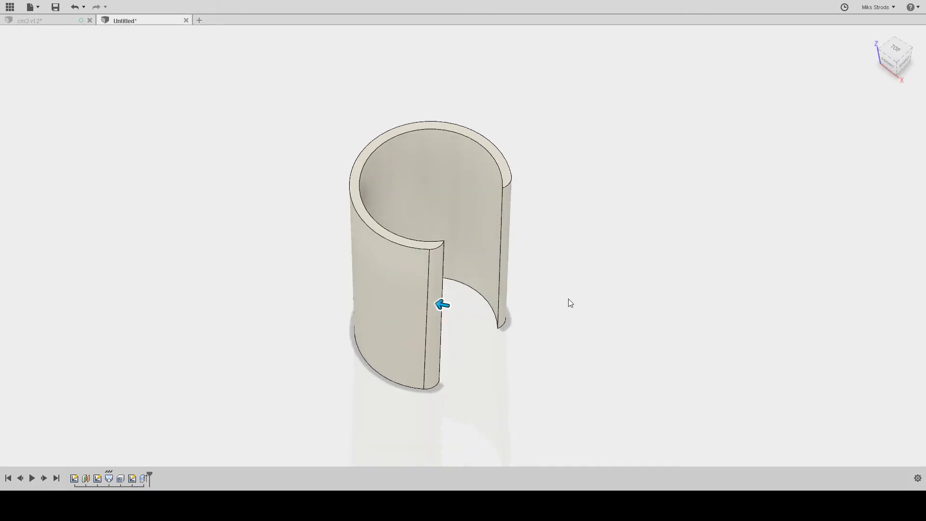
pyautogui.write('5')
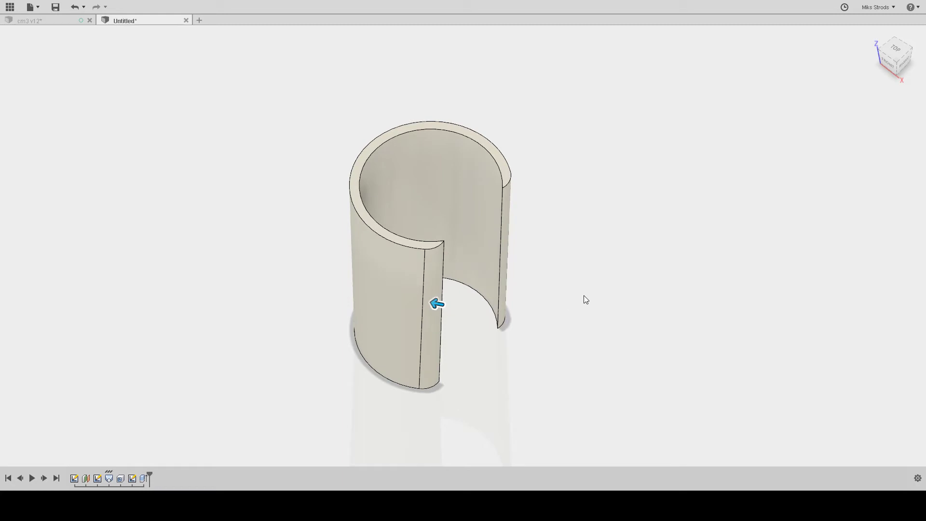
pyautogui.keyDown('shift'); pyautogui.moveTo(554, 261); pyautogui.dragTo(558, 230, button='middle'); pyautogui.keyUp('shift')
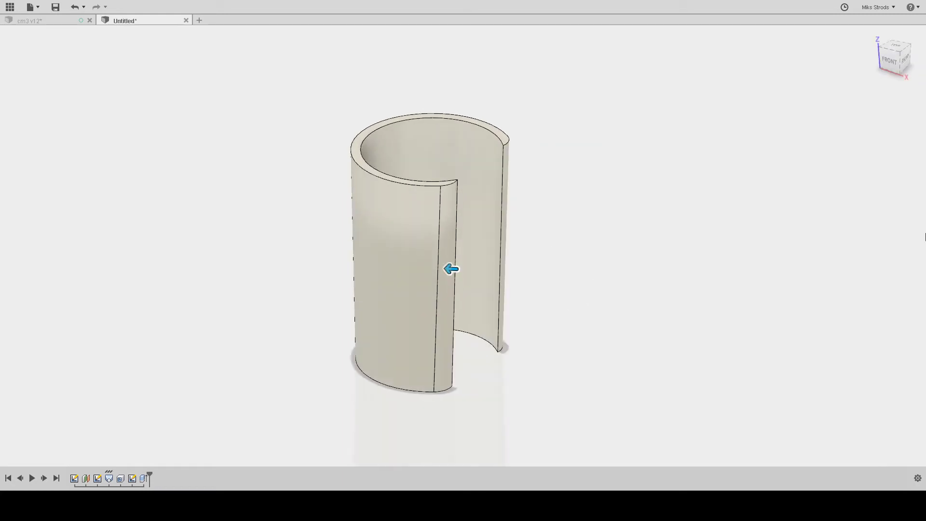
pyautogui.press('Return')
# Fillet the outer edge of the clip's top rim
pyautogui.click(456, 179)
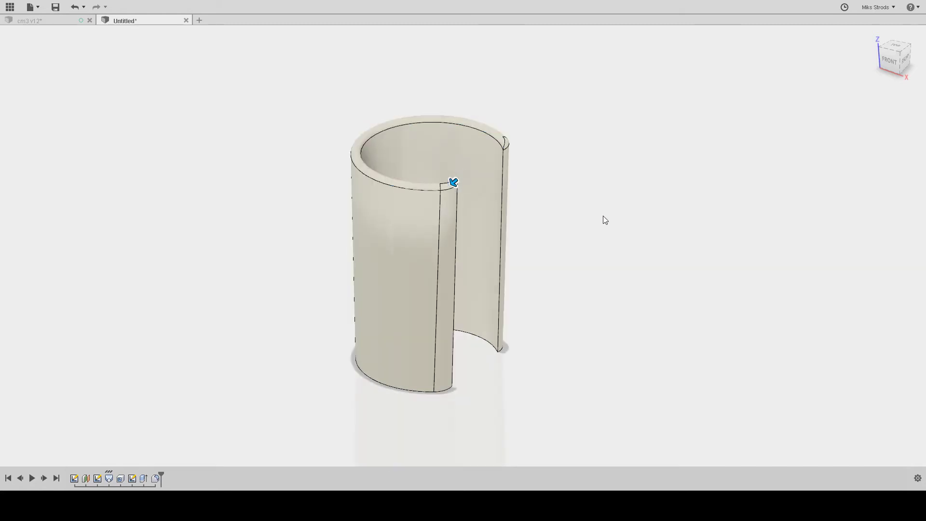
pyautogui.moveTo(603, 221)
pyautogui.keyDown('shift'); pyautogui.mouseDown(button='middle')
pyautogui.moveTo(558, 204)
pyautogui.moveTo(616, 221)
pyautogui.mouseUp(button='middle'); pyautogui.keyUp('shift')
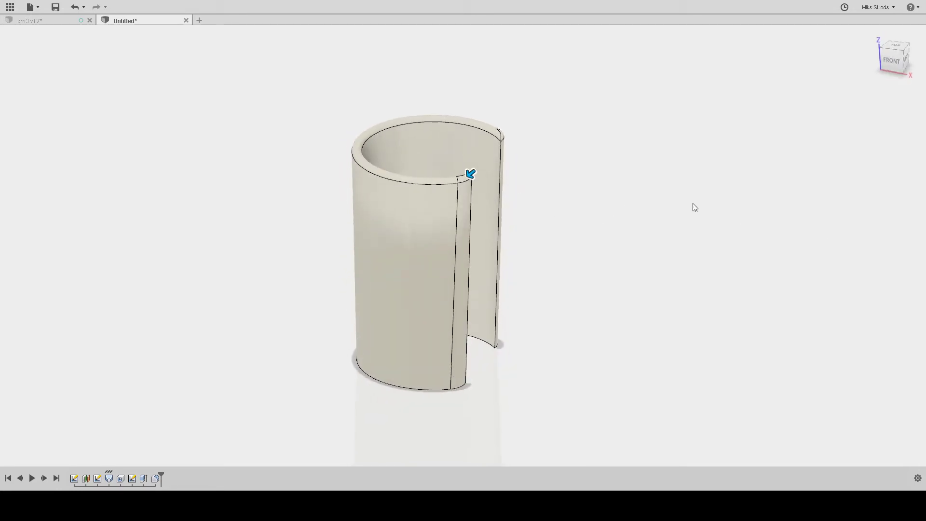
pyautogui.press('Return')
# Start a new sketch on the horizontal origin plane of the clip
pyautogui.click(875, 32)
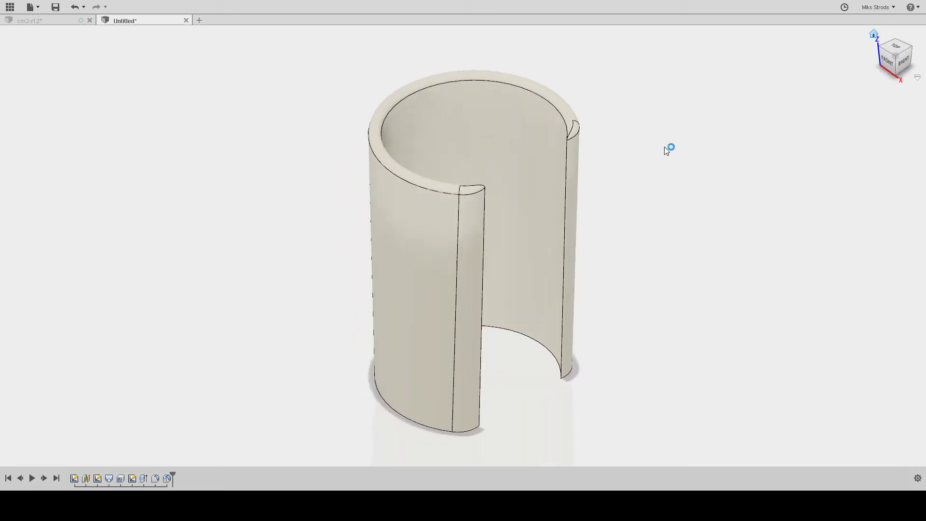
pyautogui.keyDown('shift'); pyautogui.moveTo(464, 227); pyautogui.dragTo(540, 222, button='middle'); pyautogui.keyUp('shift')
pyautogui.click(890, 46)
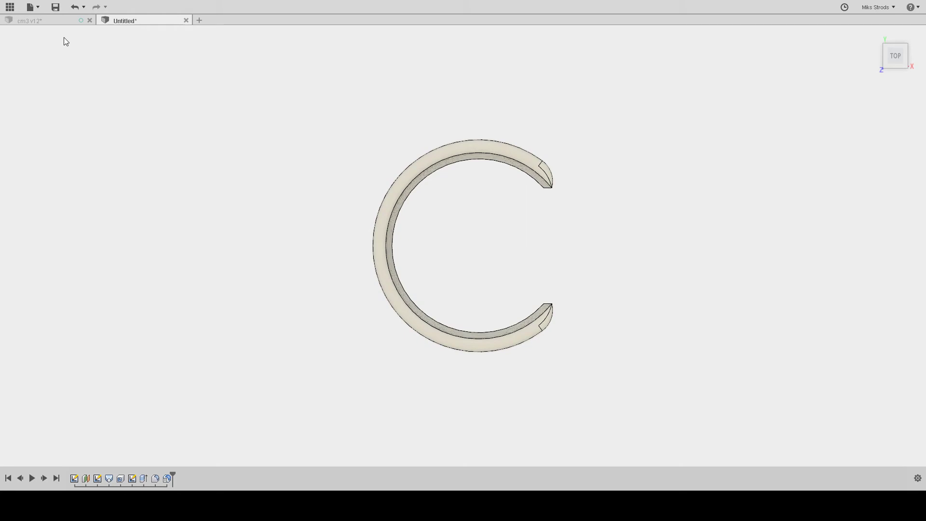
pyautogui.click(517, 221)
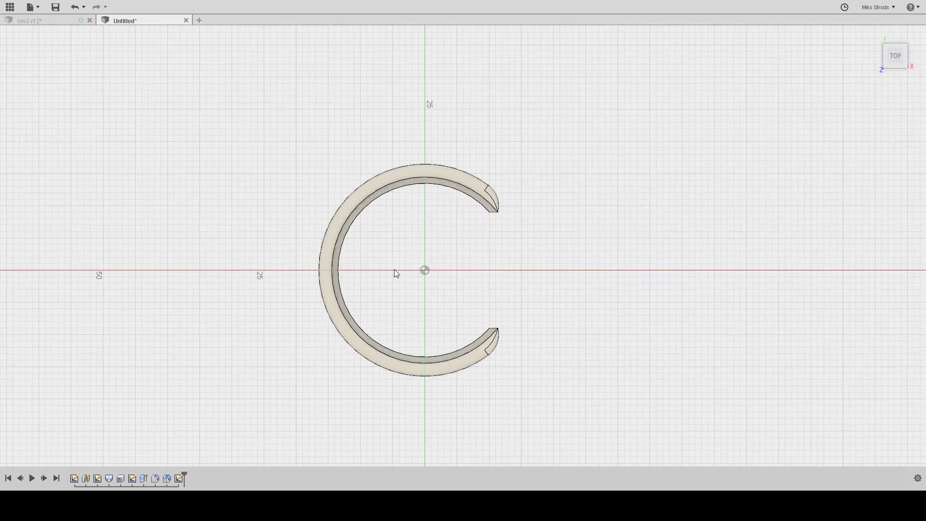
pyautogui.keyDown('shift'); pyautogui.moveTo(395, 271); pyautogui.dragTo(506, 251, button='middle'); pyautogui.keyUp('shift')
pyautogui.click(909, 58)
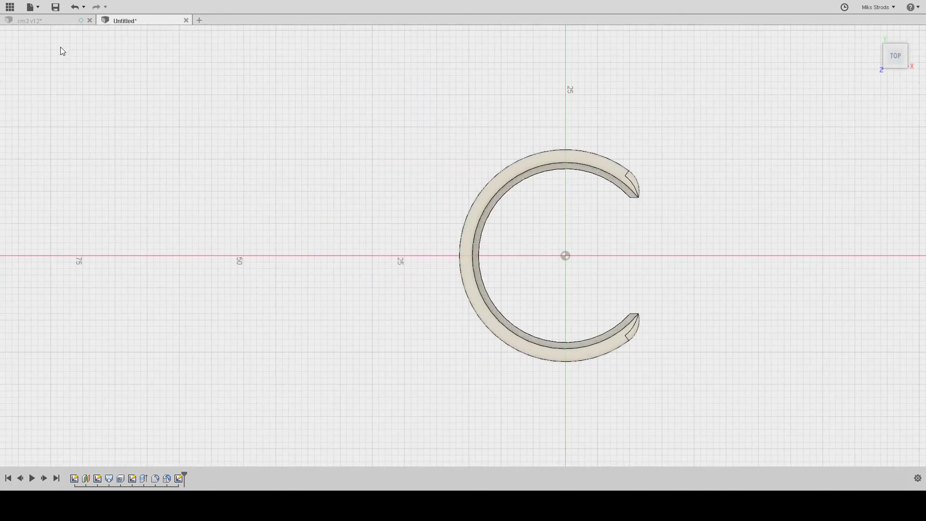
# Switch to the cm3 design, check the short edge across the top of the hinge lug, and return to the untitled design
pyautogui.click(47, 21)
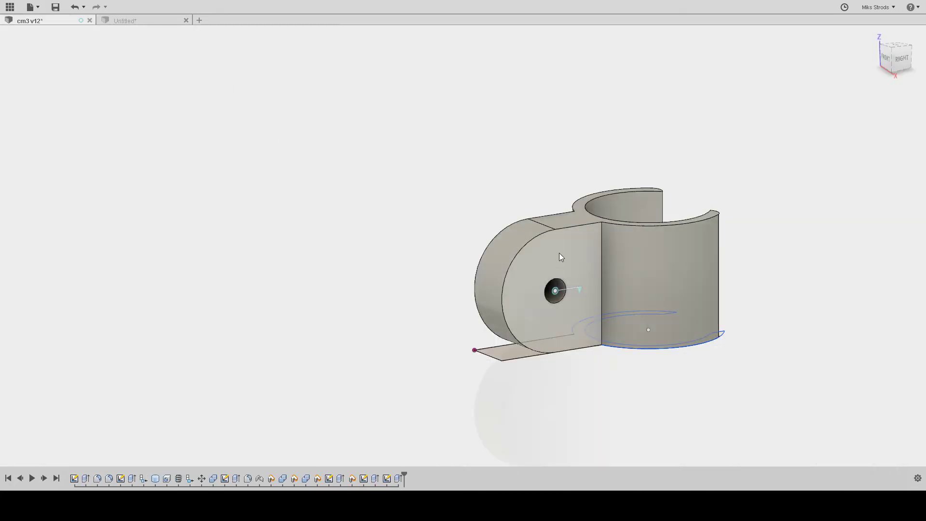
pyautogui.click(553, 237)
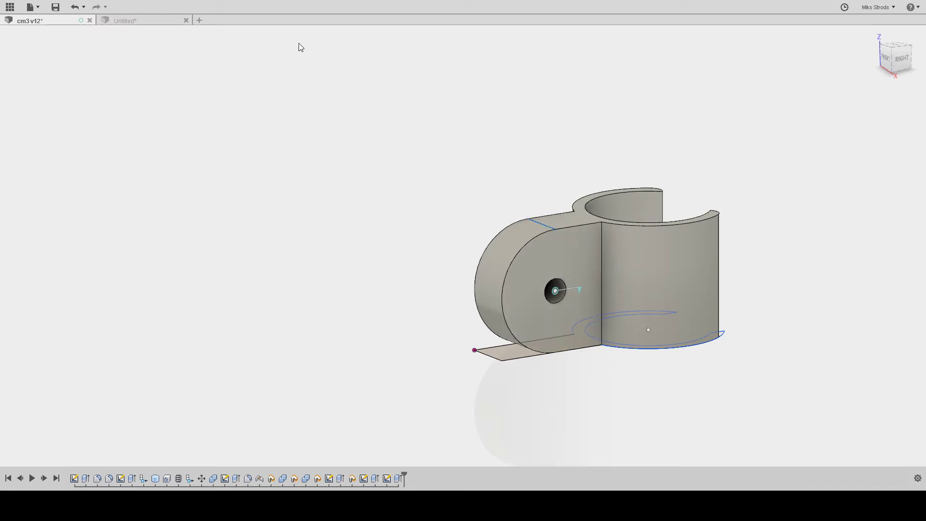
pyautogui.click(529, 242)
pyautogui.click(120, 22)
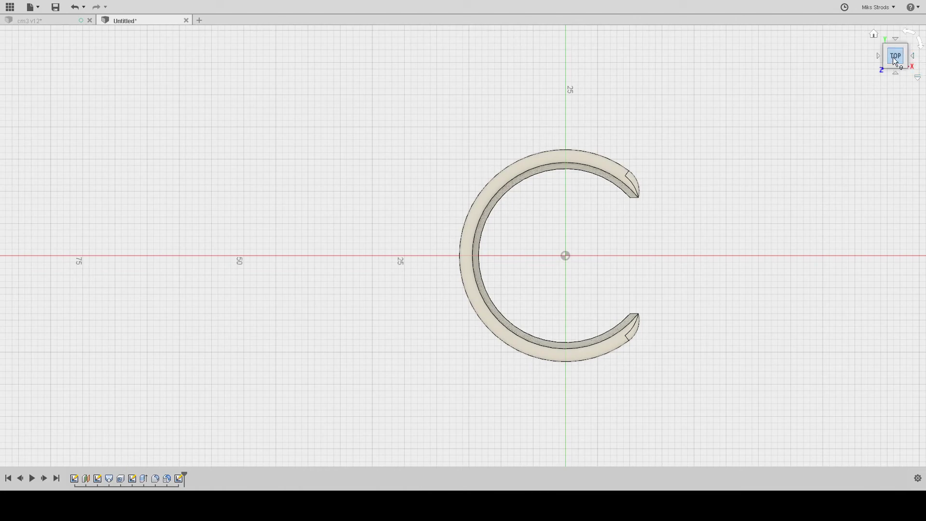
# Discard the horizontal sketch and start a new sketch on the vertical front origin plane
pyautogui.click(896, 73)
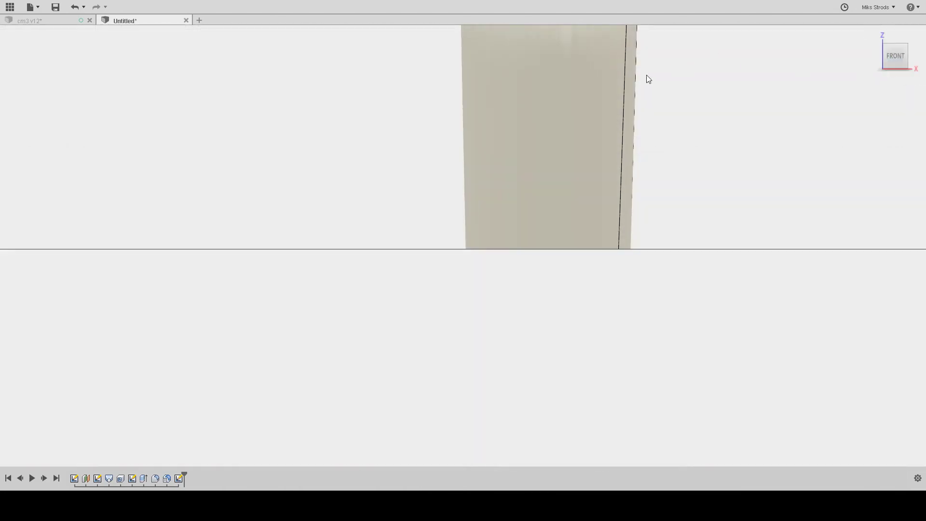
pyautogui.moveTo(644, 79); pyautogui.dragTo(674, 211, button='middle')
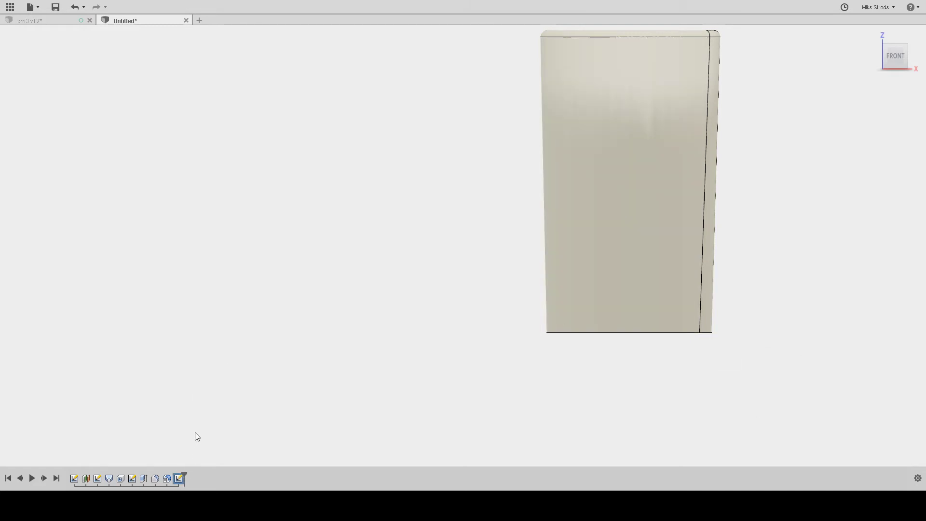
pyautogui.hotkey('ctrl', 'z')
pyautogui.moveTo(686, 320)
pyautogui.mouseDown(button='middle')
pyautogui.moveTo(450, 251)
pyautogui.moveTo(652, 297)
pyautogui.mouseUp(button='middle')
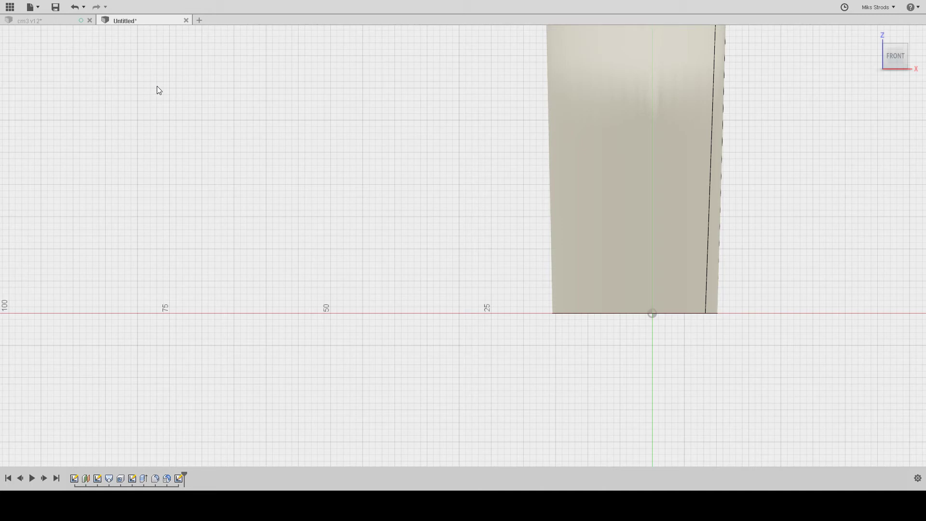
# Sketch a 20 by 20 mm square extending outward from the clip's bottom corner on the closed side
pyautogui.click(555, 314)
pyautogui.click(436, 197)
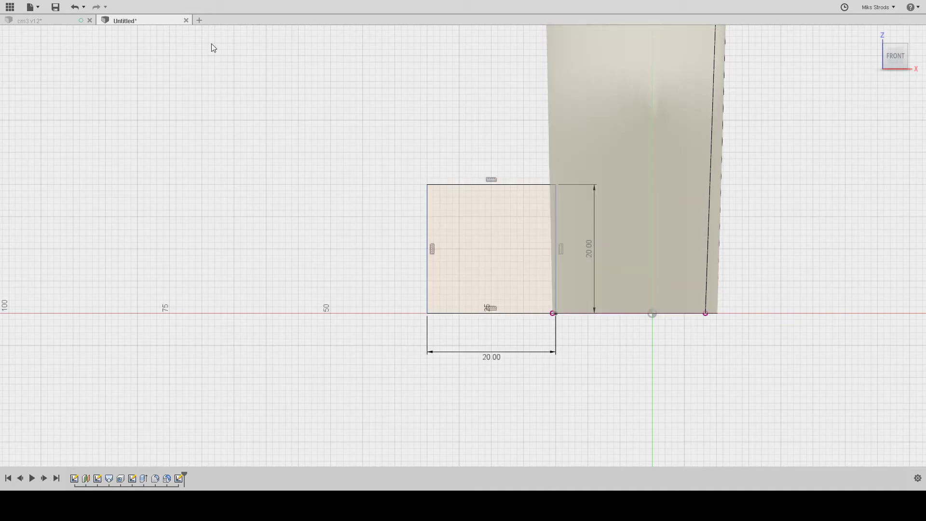
pyautogui.click(492, 249)
# Switch to the cm3 design, check the pin hole in its hinge lug, and return to the untitled design
pyautogui.click(41, 21)
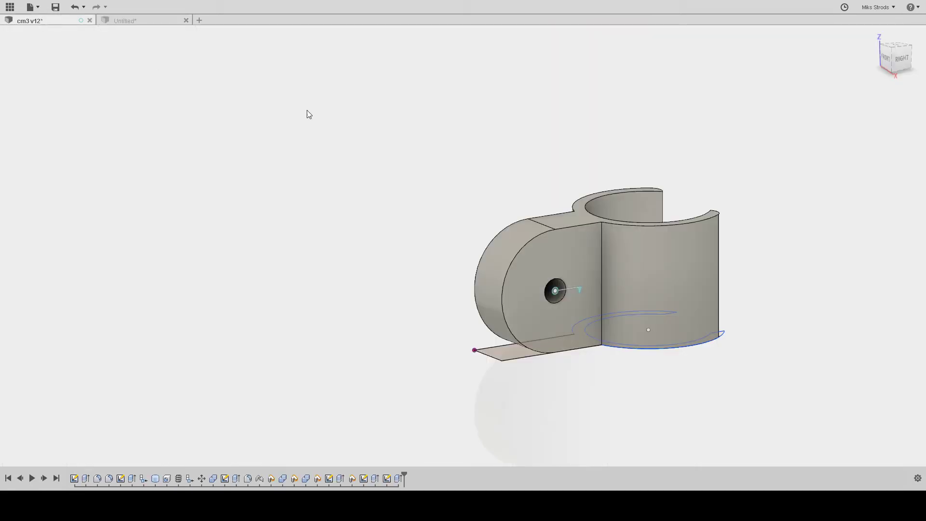
pyautogui.click(561, 279)
pyautogui.click(123, 21)
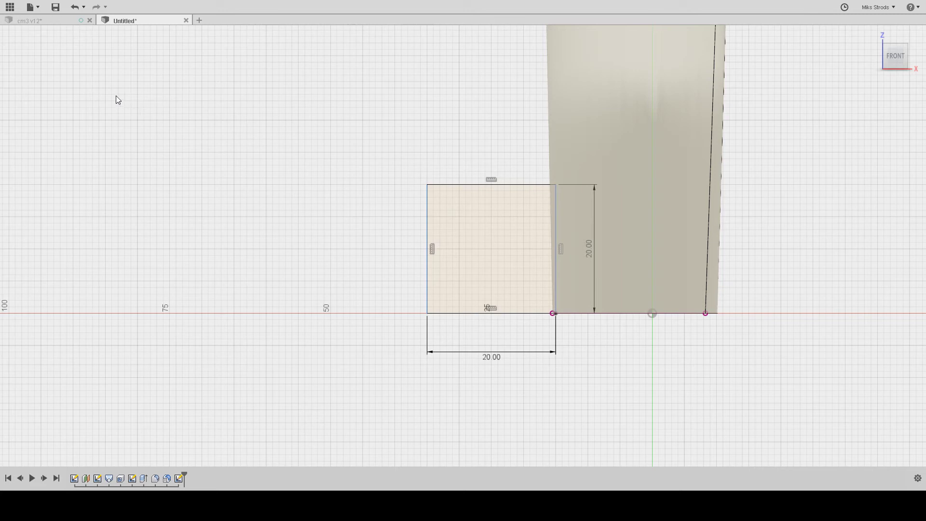
# Draw a 4 mm circle at the square's centre and a larger concentric circle tangent to the square's sides
pyautogui.press('c')
pyautogui.click(491, 249)
pyautogui.write('4')
pyautogui.press('Return')
pyautogui.press('c')
pyautogui.click(491, 249)
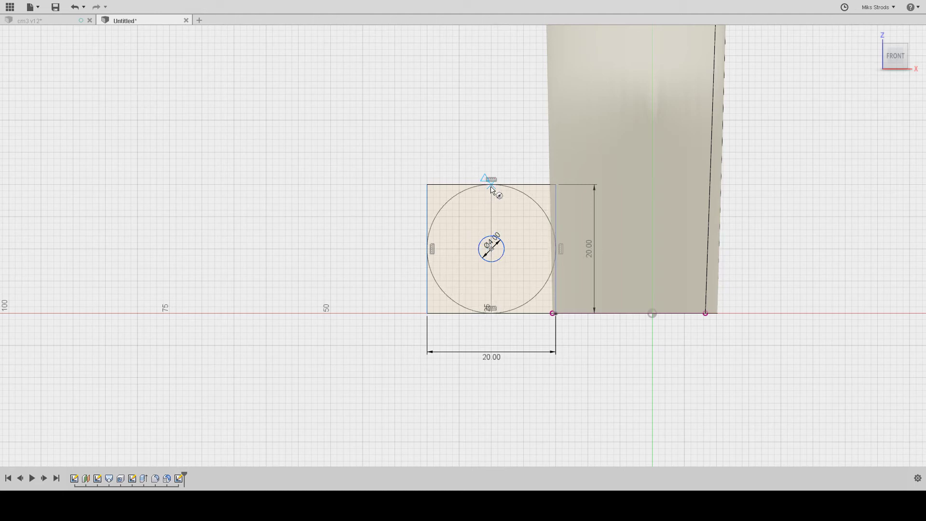
pyautogui.click(491, 187)
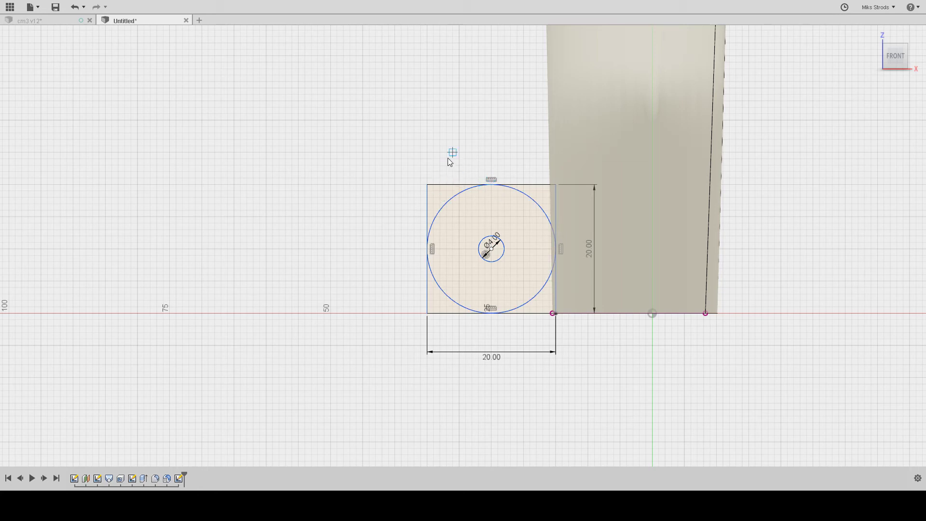
# Trim the square's two outer corners back to the large circle and finish the sketch
pyautogui.click(453, 185)
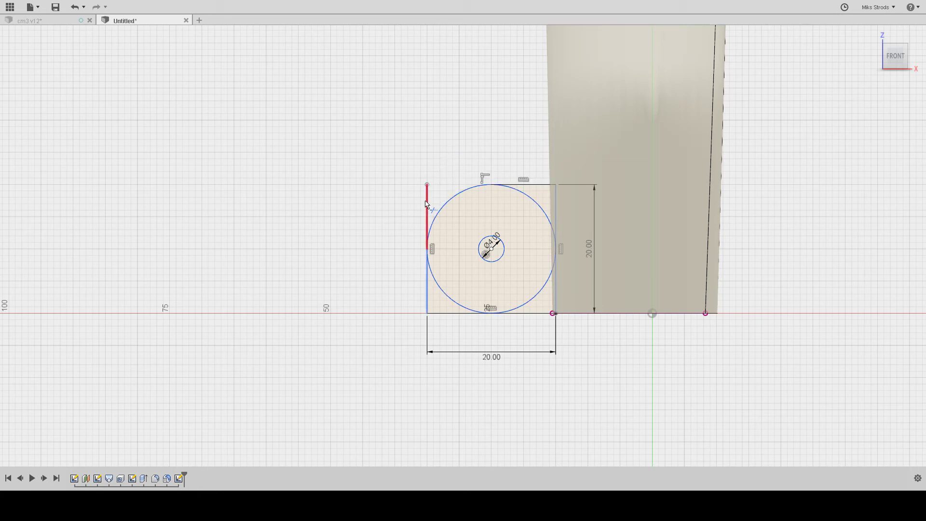
pyautogui.click(428, 222)
pyautogui.click(427, 304)
pyautogui.click(456, 314)
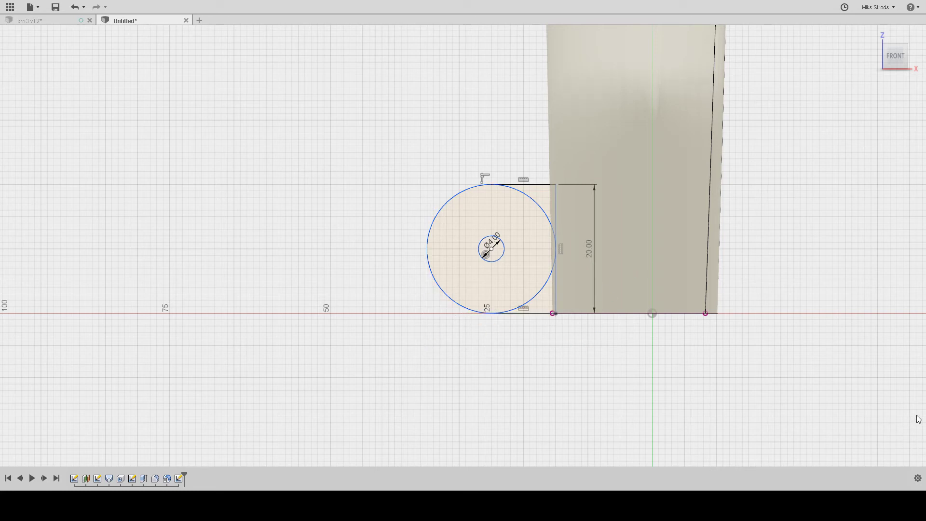
pyautogui.click(904, 436)
# Extrude the lug profile around the pin hole symmetrically to a whole length of 8 mm, joined to the clip
pyautogui.moveTo(518, 265); pyautogui.dragTo(512, 285, button='middle')
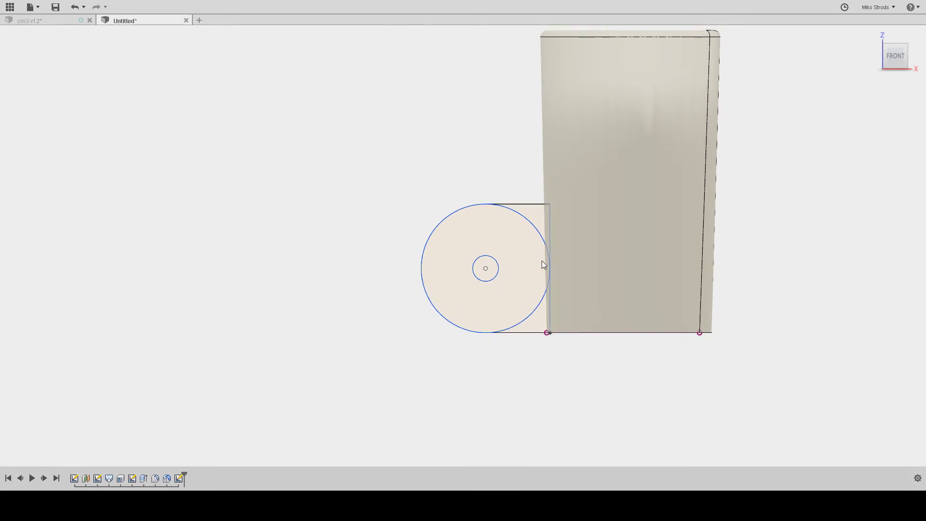
pyautogui.keyDown('shift'); pyautogui.moveTo(532, 243); pyautogui.dragTo(641, 266, button='middle'); pyautogui.keyUp('shift')
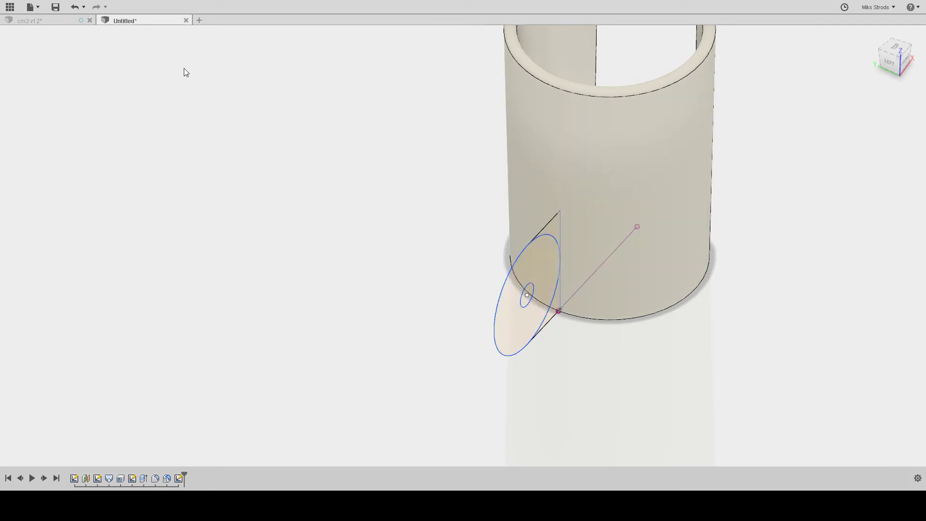
pyautogui.click(544, 265)
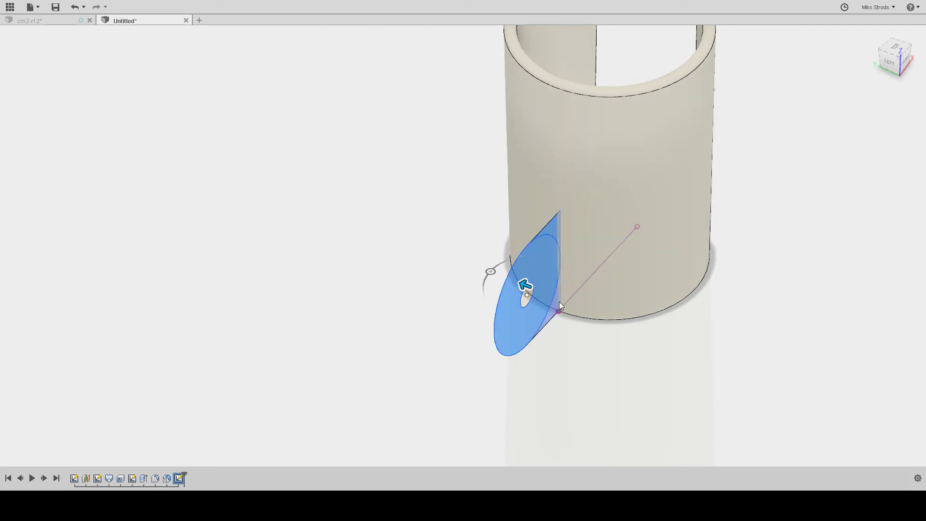
pyautogui.moveTo(553, 302); pyautogui.dragTo(872, 212)
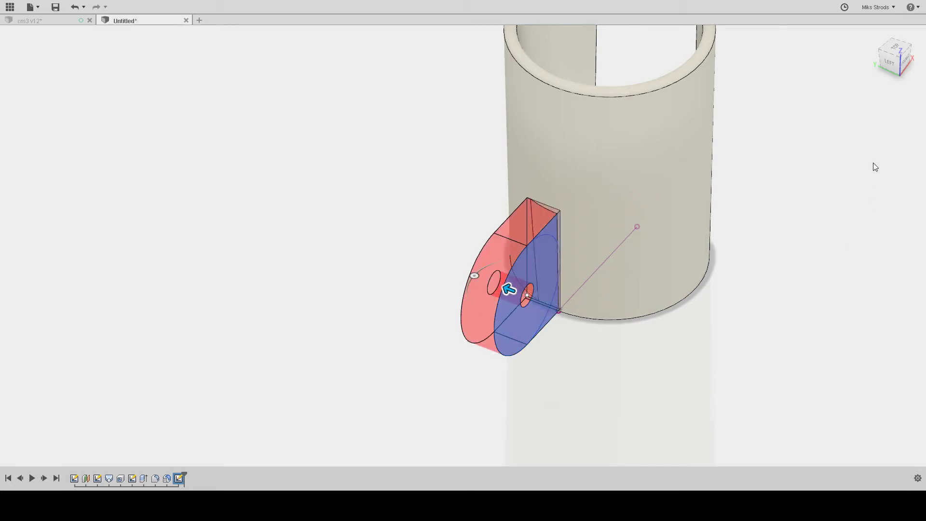
pyautogui.click(878, 196)
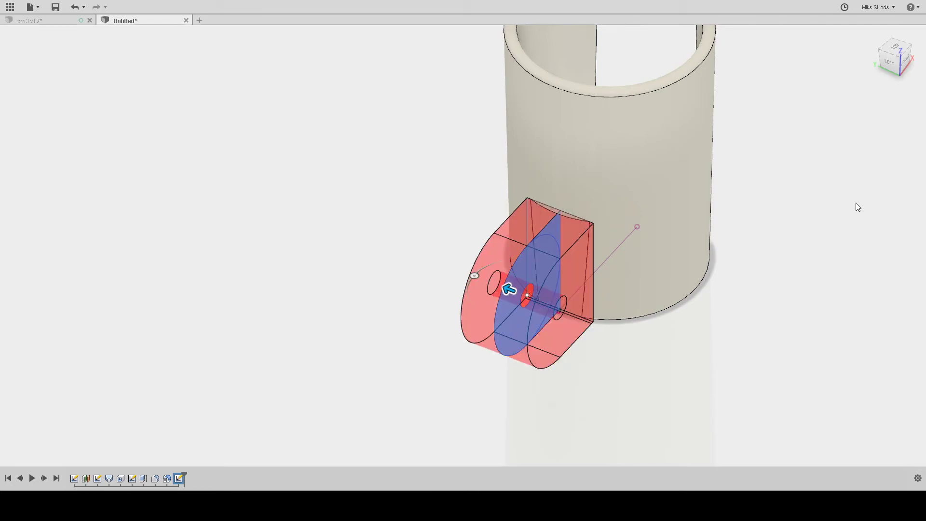
pyautogui.click(868, 177)
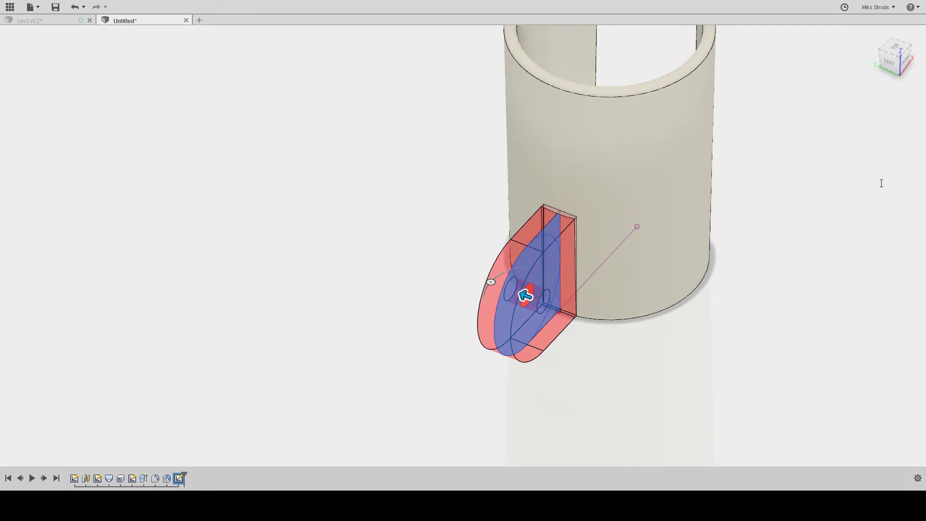
pyautogui.write('8')
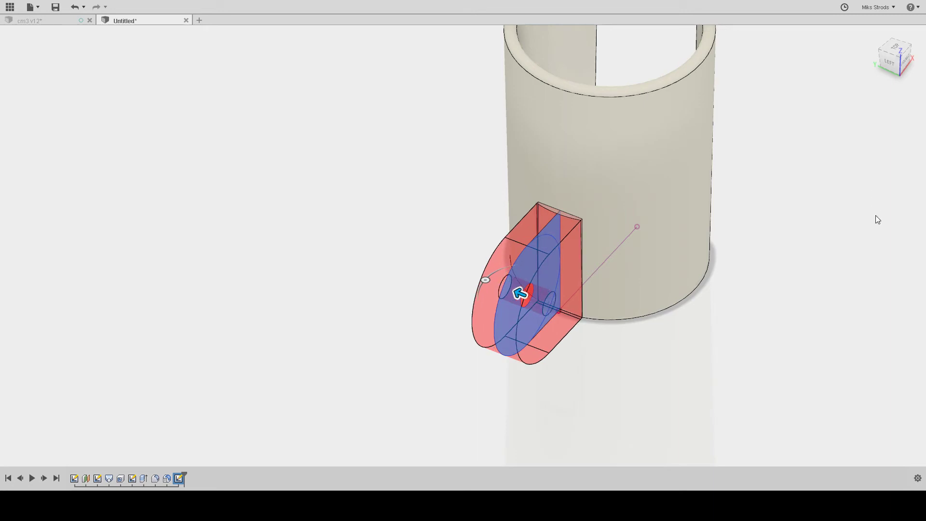
pyautogui.click(879, 230)
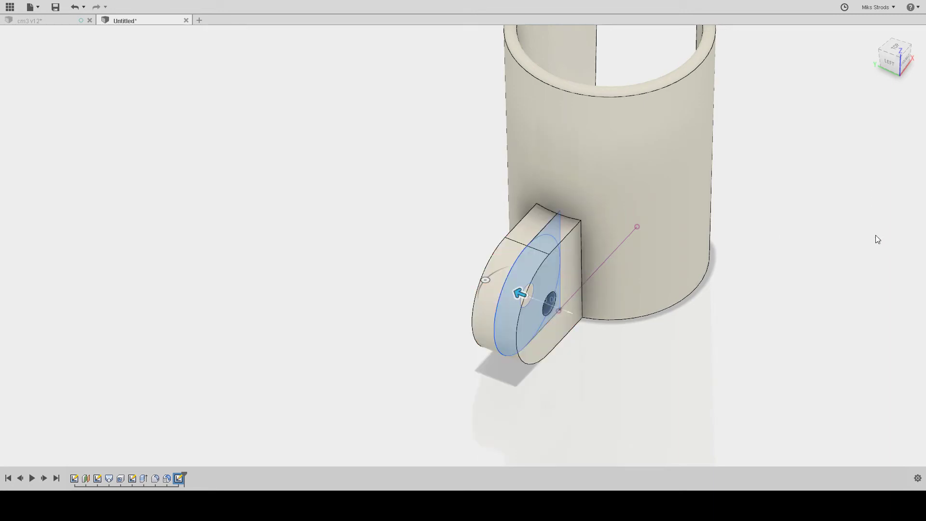
# Fillet the top edge where the hinge lug meets the clip wall with a large radius reaching the lug's rounded end
pyautogui.keyDown('shift'); pyautogui.moveTo(681, 305); pyautogui.dragTo(642, 230, button='middle'); pyautogui.keyUp('shift')
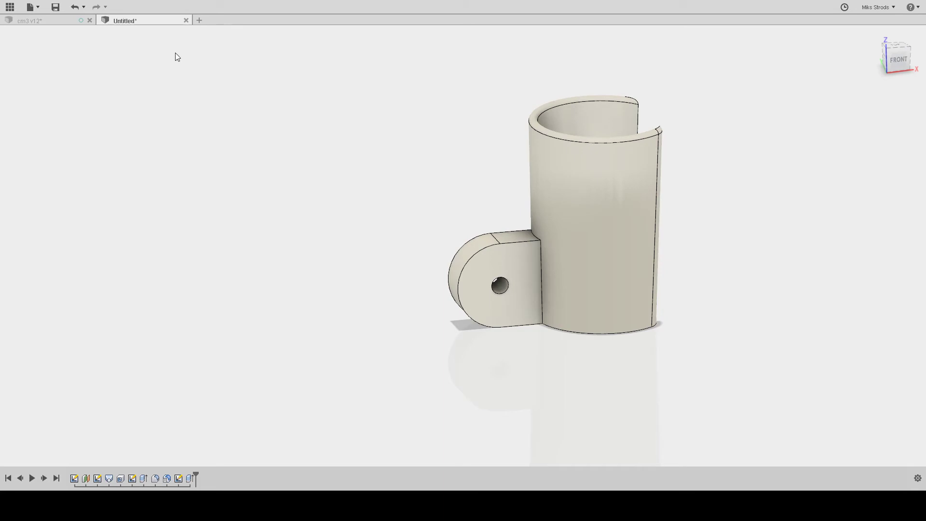
pyautogui.click(533, 235)
pyautogui.moveTo(528, 233); pyautogui.dragTo(505, 224)
pyautogui.keyDown('shift'); pyautogui.moveTo(710, 254); pyautogui.dragTo(666, 258, button='middle'); pyautogui.keyUp('shift')
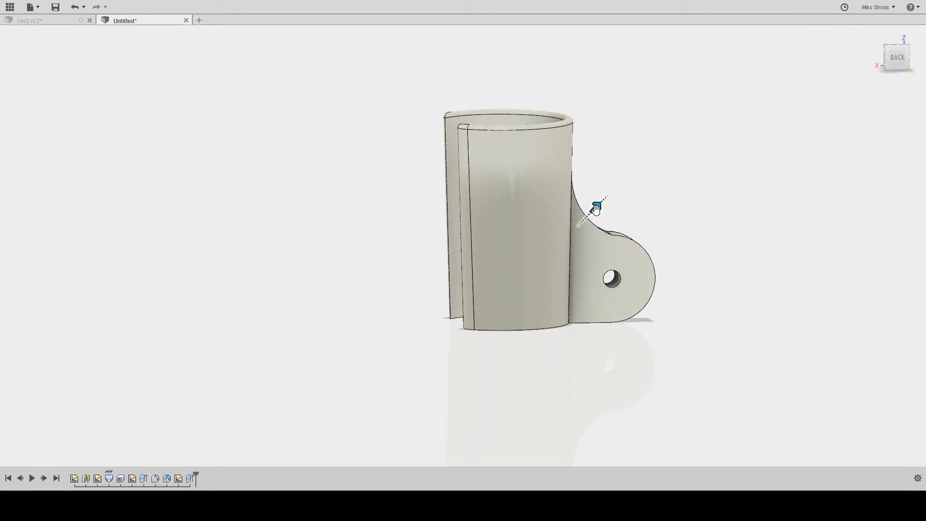
pyautogui.moveTo(666, 198); pyautogui.dragTo(585, 210, button='middle')
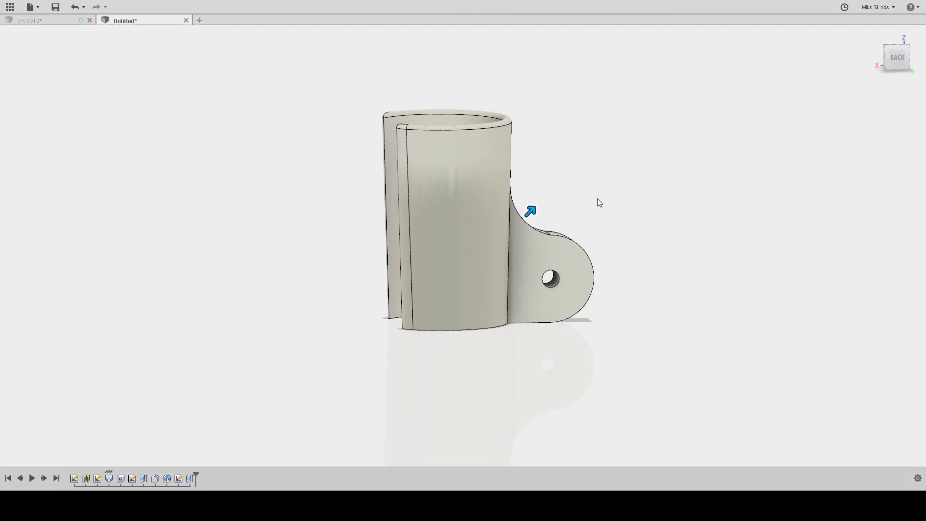
pyautogui.keyDown('shift'); pyautogui.moveTo(637, 190); pyautogui.dragTo(514, 213, button='middle'); pyautogui.keyUp('shift')
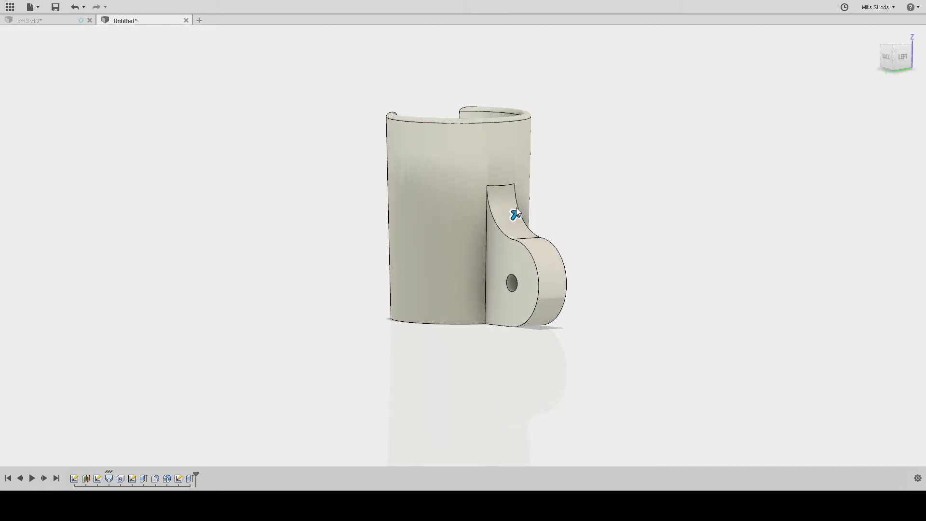
pyautogui.keyDown('shift'); pyautogui.moveTo(590, 195); pyautogui.dragTo(496, 196, button='middle'); pyautogui.keyUp('shift')
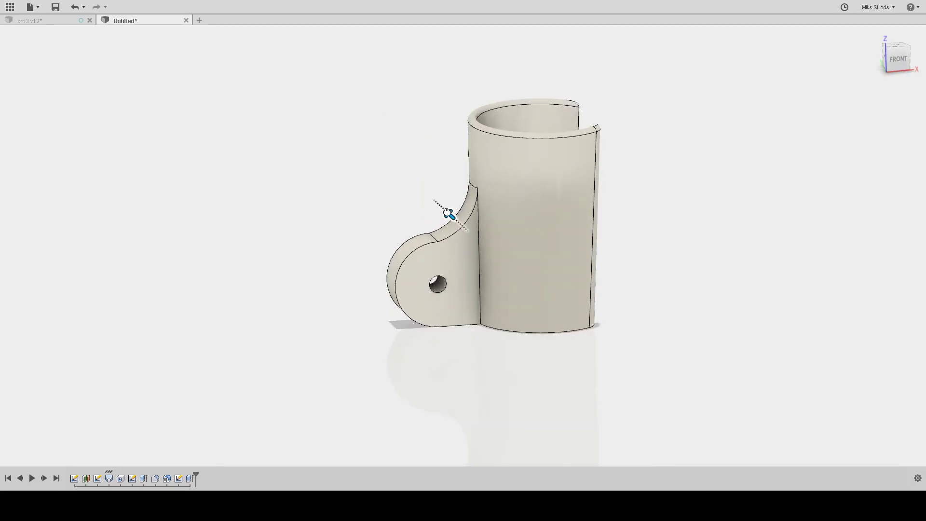
pyautogui.keyDown('shift'); pyautogui.moveTo(443, 207); pyautogui.dragTo(609, 196, button='middle'); pyautogui.keyUp('shift')
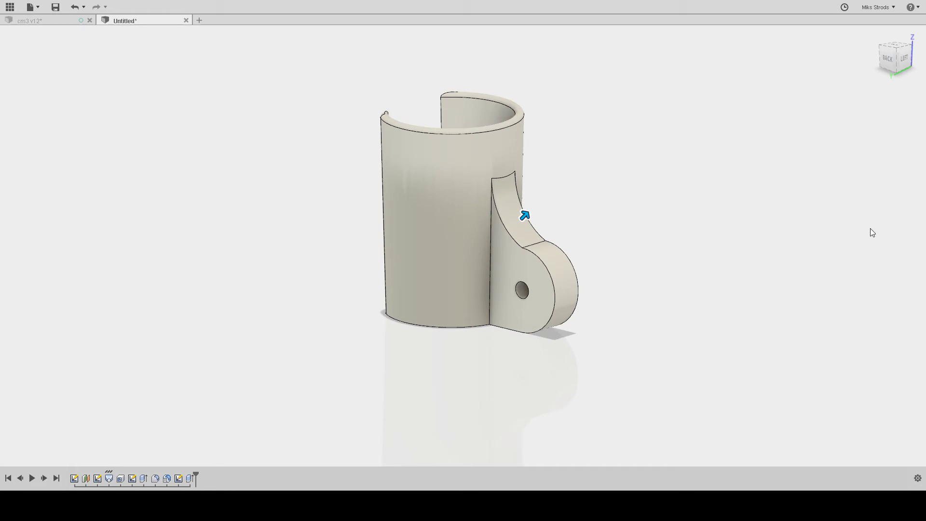
pyautogui.press('Return')
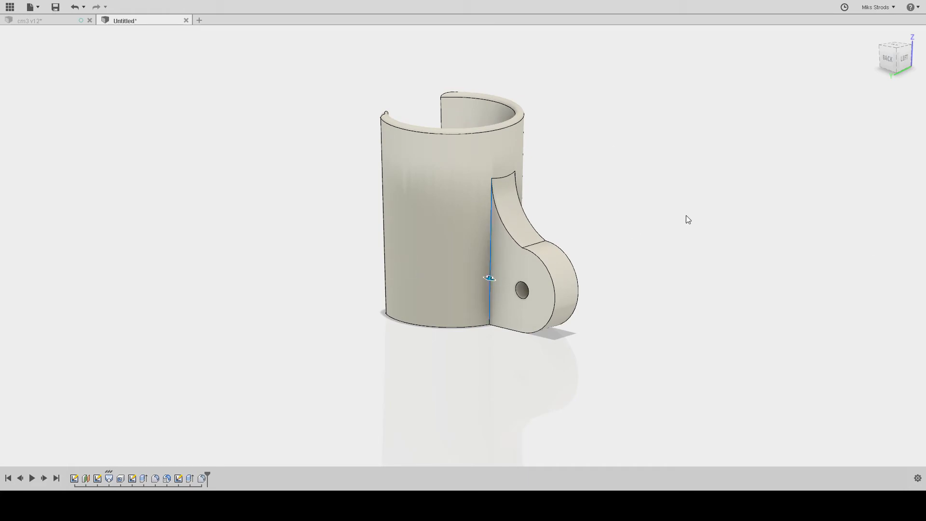
# Fillet the two vertical edges where the hinge lug's sides meet the clip wall with a small radius
pyautogui.keyDown('shift'); pyautogui.moveTo(686, 215); pyautogui.dragTo(609, 217, button='middle'); pyautogui.keyUp('shift')
pyautogui.click(493, 265)
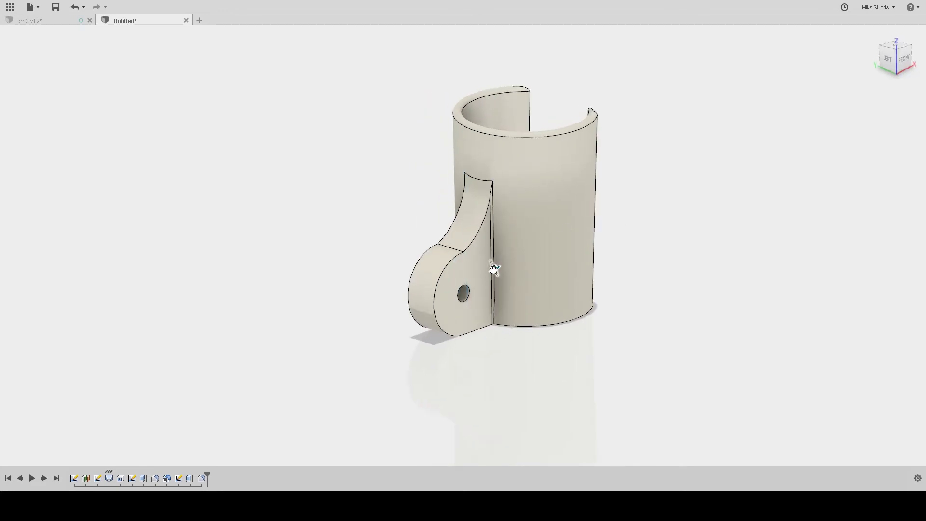
pyautogui.keyDown('shift'); pyautogui.moveTo(657, 266); pyautogui.dragTo(589, 270, button='middle'); pyautogui.keyUp('shift')
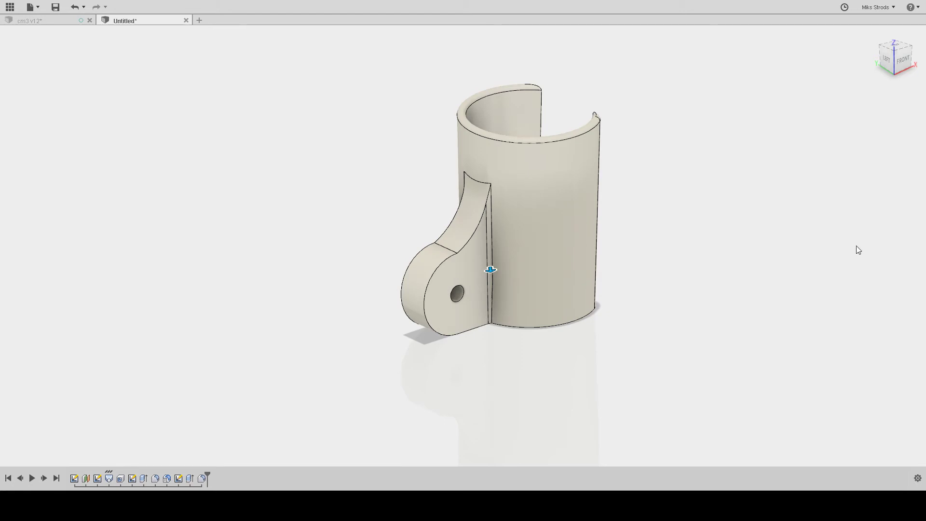
pyautogui.press('Return')
# In the cm3 design, hide the clip, show the cylindrical mount and examine its slotted end, and return to the untitled design
pyautogui.keyDown('shift'); pyautogui.moveTo(618, 308); pyautogui.dragTo(602, 294, button='middle'); pyautogui.keyUp('shift')
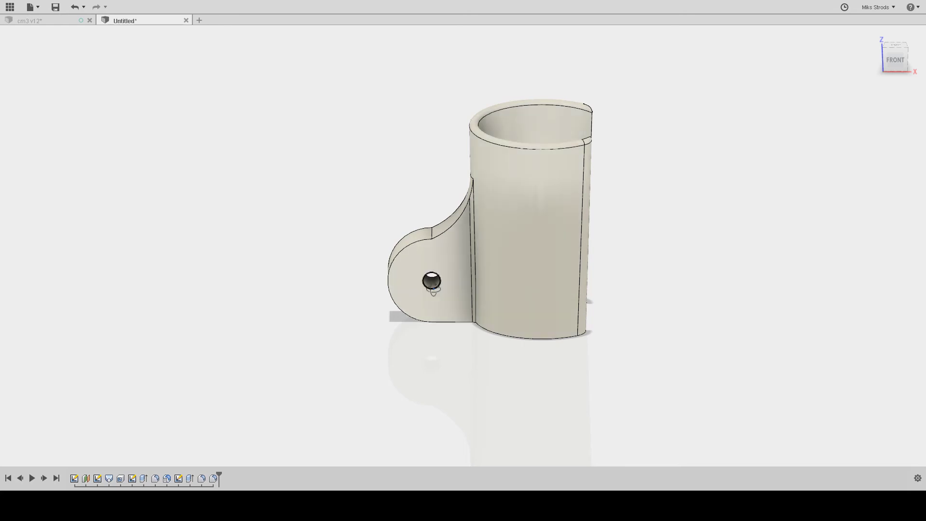
pyautogui.keyDown('shift'); pyautogui.moveTo(438, 288); pyautogui.dragTo(473, 265, button='middle'); pyautogui.keyUp('shift')
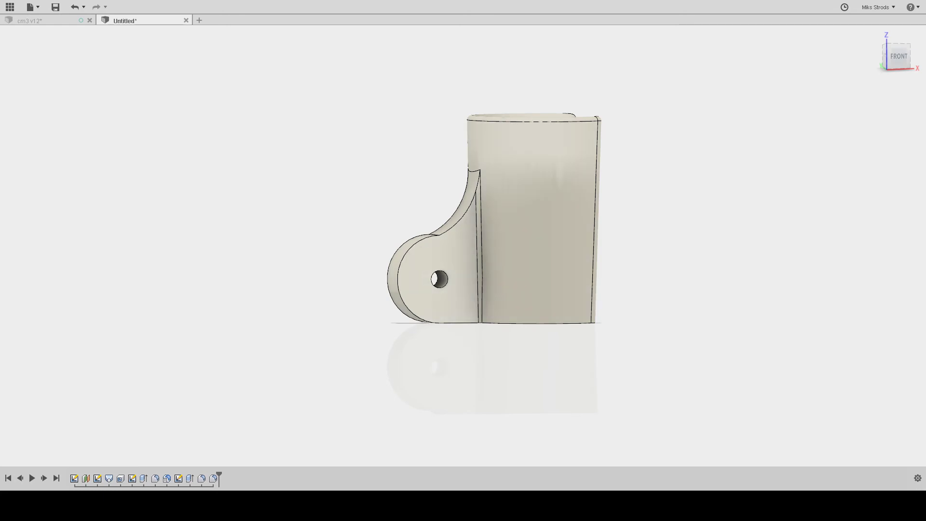
pyautogui.click(10, 20)
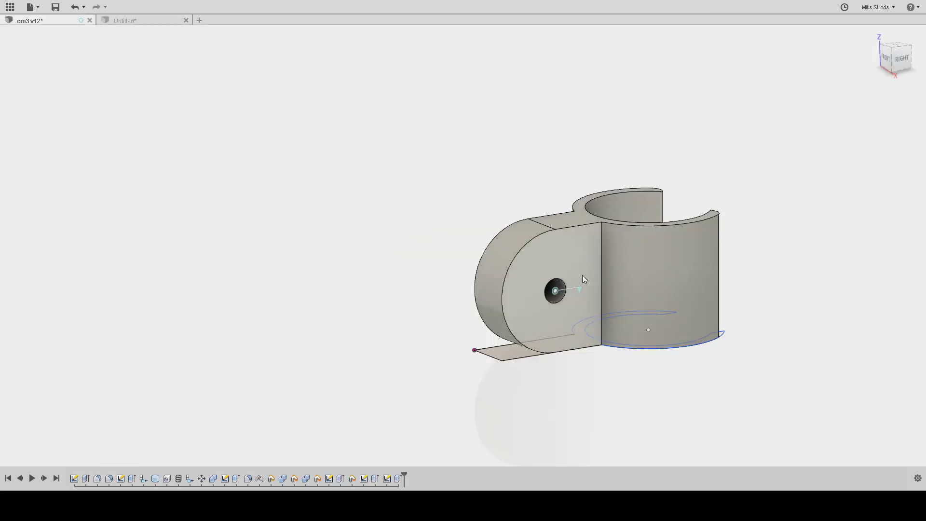
pyautogui.click(26, 196)
pyautogui.click(32, 185)
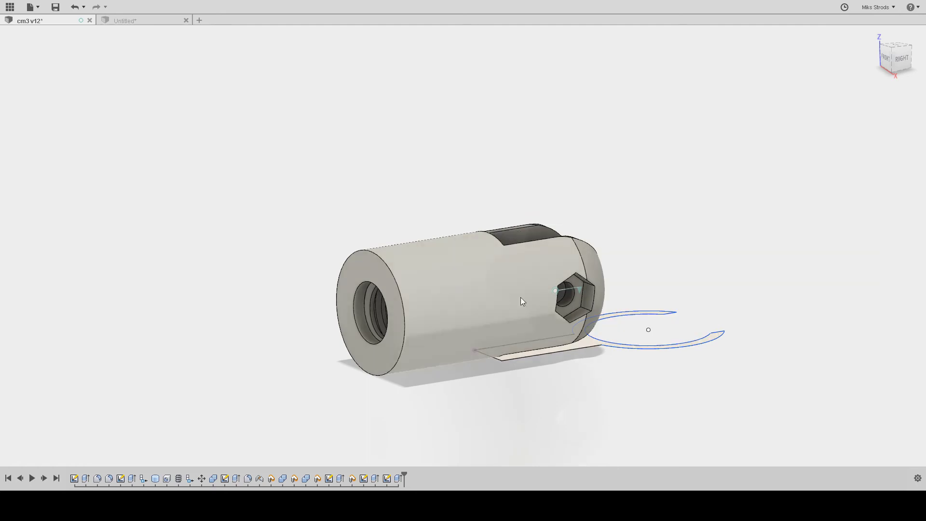
pyautogui.keyDown('shift'); pyautogui.moveTo(717, 293); pyautogui.dragTo(645, 283, button='middle'); pyautogui.keyUp('shift')
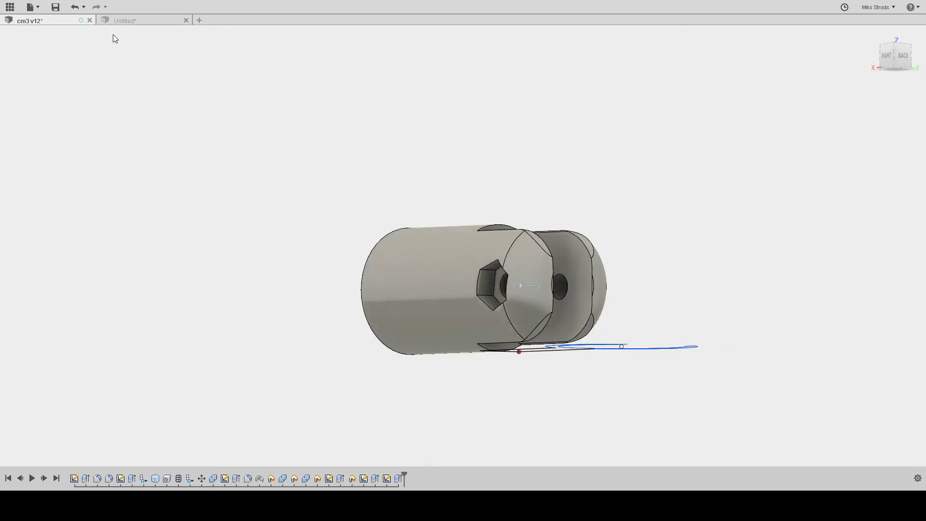
pyautogui.click(122, 21)
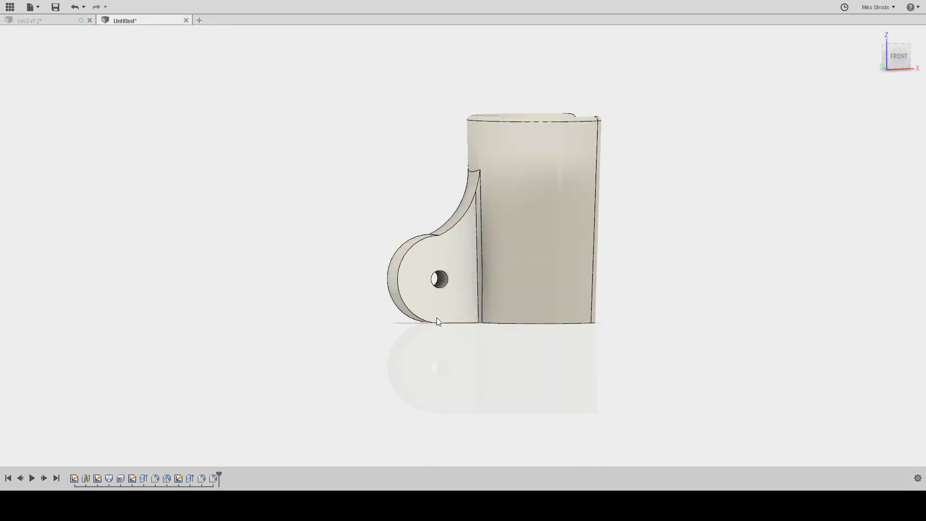
pyautogui.click(56, 21)
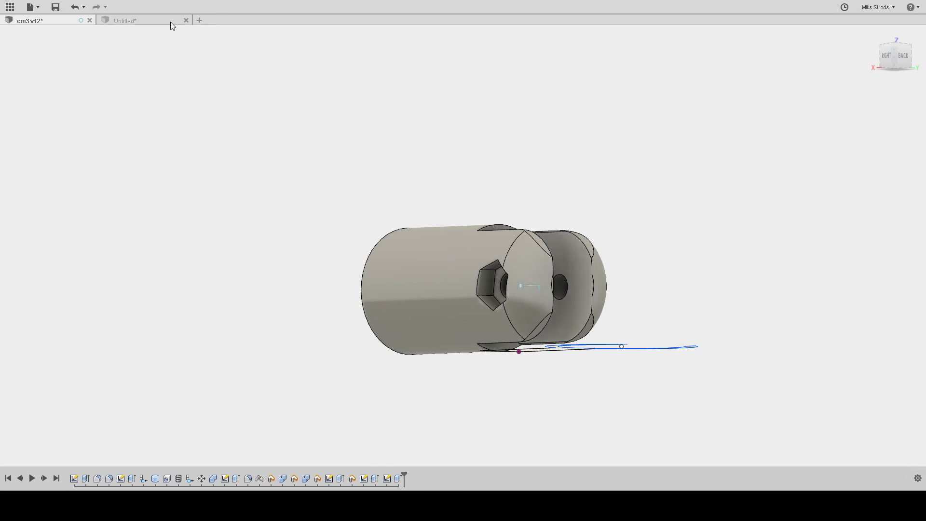
pyautogui.click(158, 21)
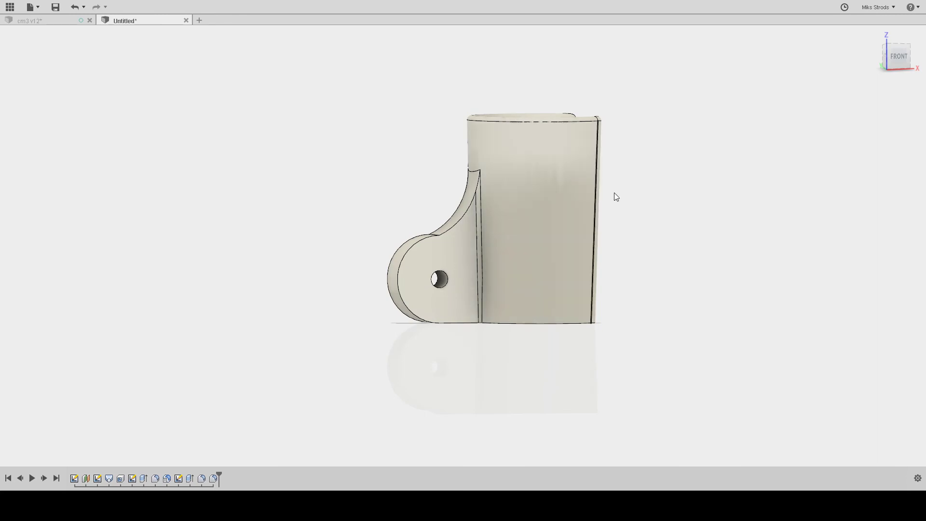
# Sketch a narrow upright ellipse on the front (XZ) origin plane over the clip wall, about two-thirds of the wall's height
pyautogui.keyDown('shift'); pyautogui.moveTo(661, 217); pyautogui.dragTo(649, 231, button='middle'); pyautogui.keyUp('shift')
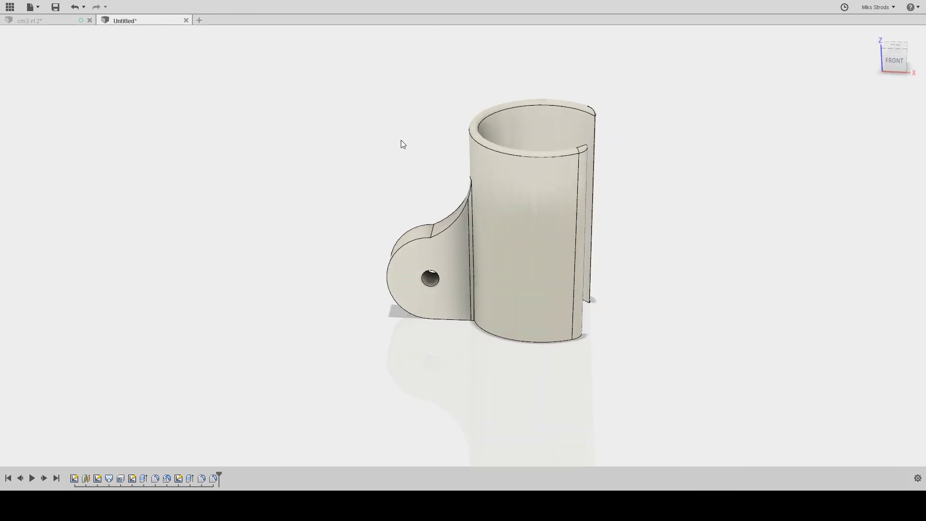
pyautogui.click(66, 38)
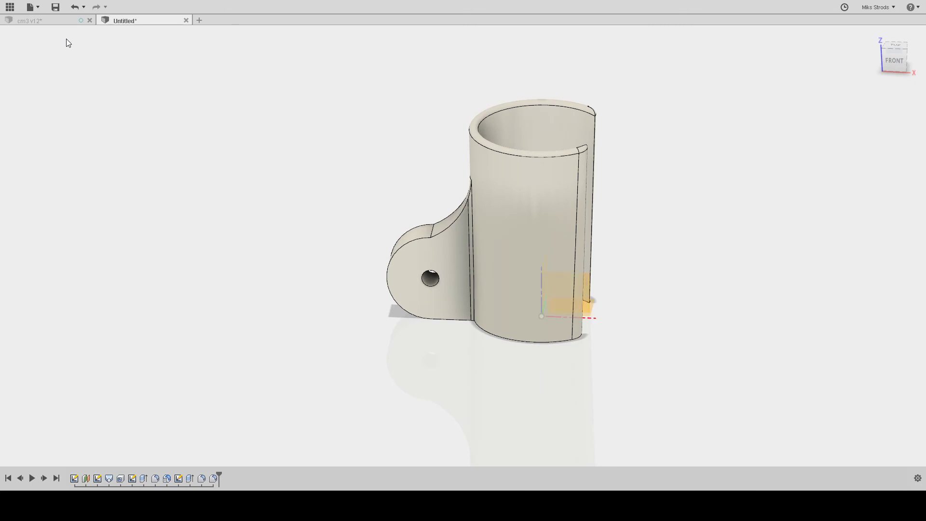
pyautogui.click(577, 295)
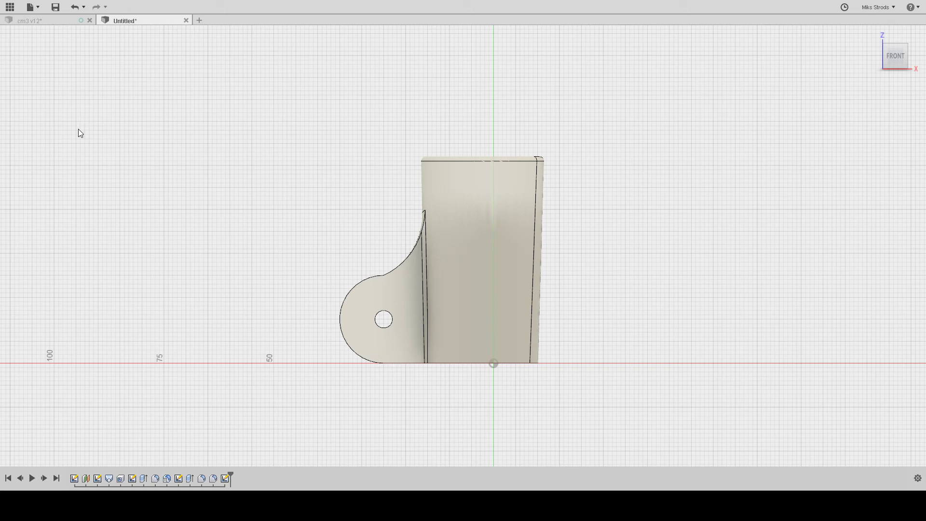
pyautogui.press('c')
pyautogui.click(476, 271)
pyautogui.click(502, 271)
pyautogui.click(504, 213)
pyautogui.moveTo(476, 211); pyautogui.dragTo(489, 194)
pyautogui.moveTo(490, 349); pyautogui.dragTo(475, 339)
pyautogui.click(899, 251)
pyautogui.doubleClick(535, 237)
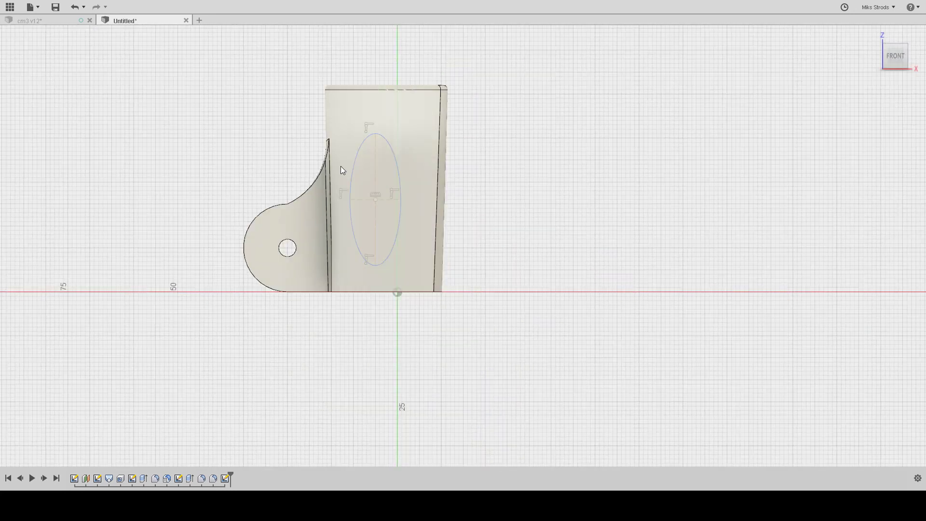
# Edit the ellipse sketch, shifting the ellipse slightly toward the clip's open side and stretching its upper end closer to the rim
pyautogui.doubleClick(225, 478)
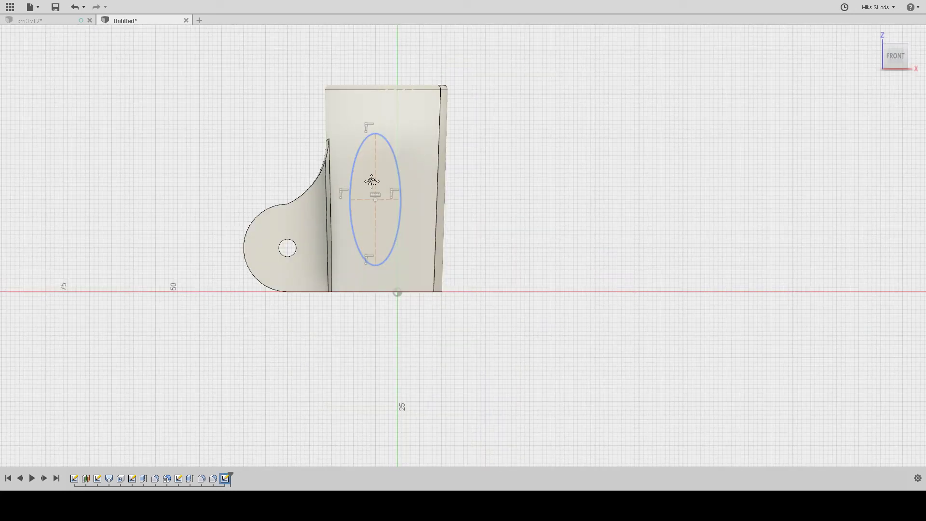
pyautogui.moveTo(510, 186); pyautogui.dragTo(528, 175)
pyautogui.moveTo(520, 252)
pyautogui.mouseDown()
pyautogui.moveTo(520, 237)
pyautogui.moveTo(518, 244)
pyautogui.mouseUp()
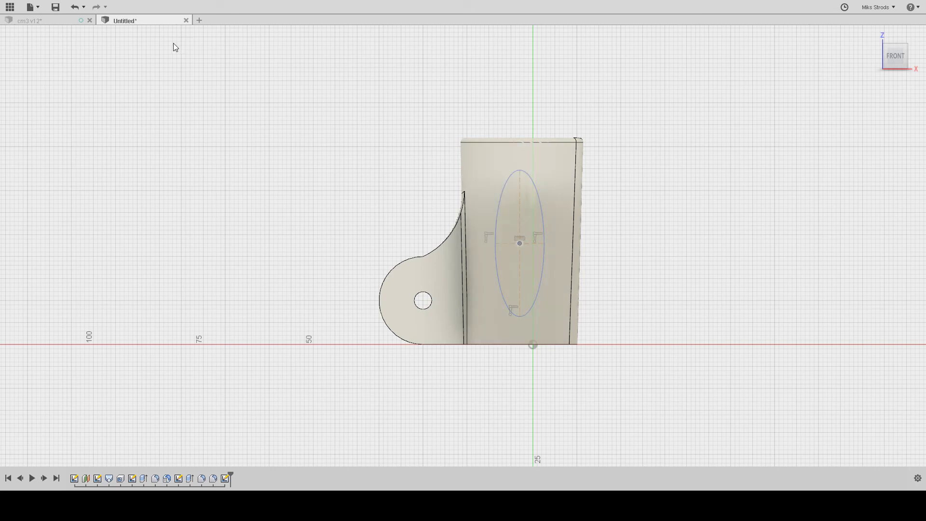
# Extrude the ellipse symmetrically as a cut through both opposite walls of the clip
pyautogui.click(145, 40)
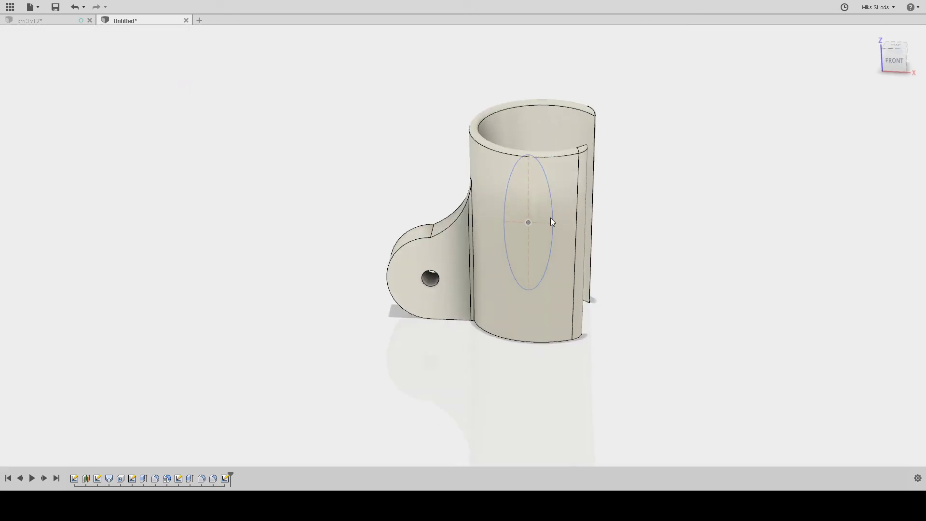
pyautogui.click(536, 172)
pyautogui.moveTo(529, 219); pyautogui.dragTo(574, 115)
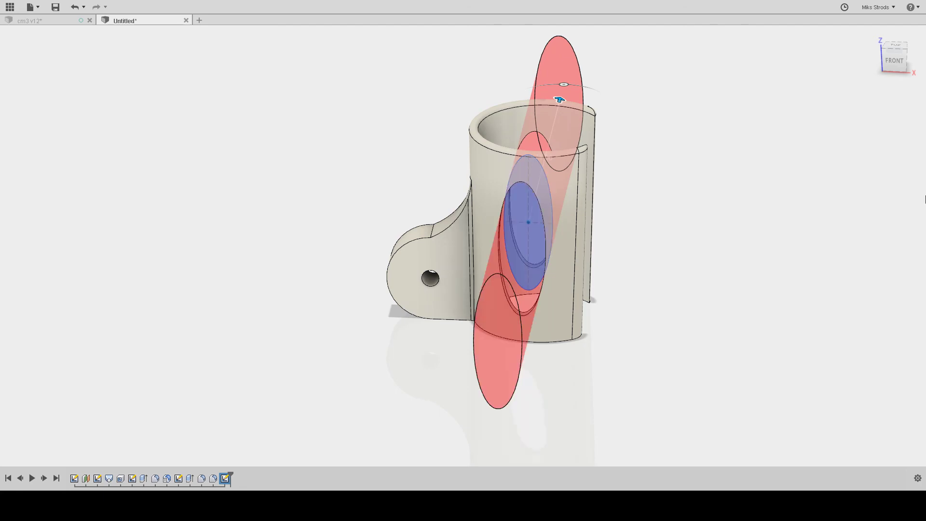
pyautogui.press('Return')
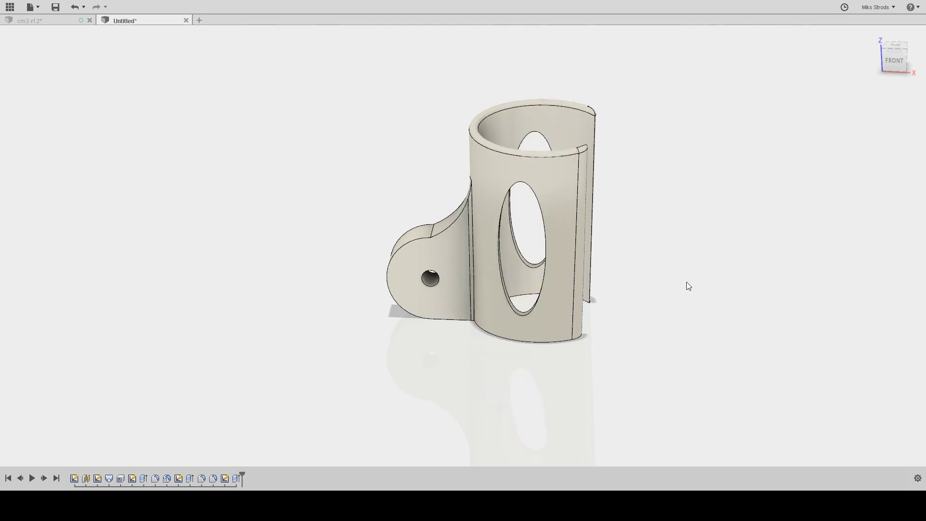
# Edit the cutout's ellipse sketch again and raise the ellipse's lower end slightly away from the clip's base
pyautogui.moveTo(689, 286)
pyautogui.keyDown('shift'); pyautogui.mouseDown(button='middle')
pyautogui.moveTo(672, 248)
pyautogui.moveTo(709, 253)
pyautogui.moveTo(688, 271)
pyautogui.mouseUp(button='middle'); pyautogui.keyUp('shift')
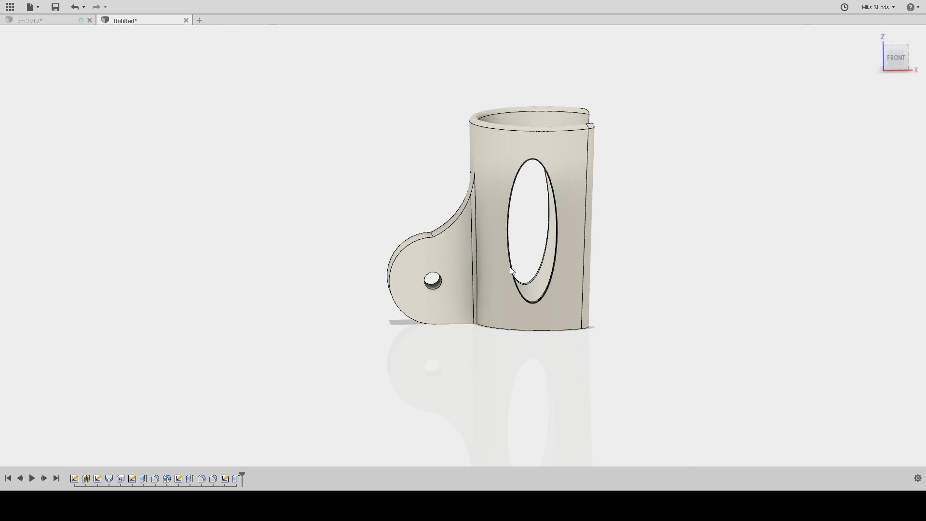
pyautogui.doubleClick(225, 478)
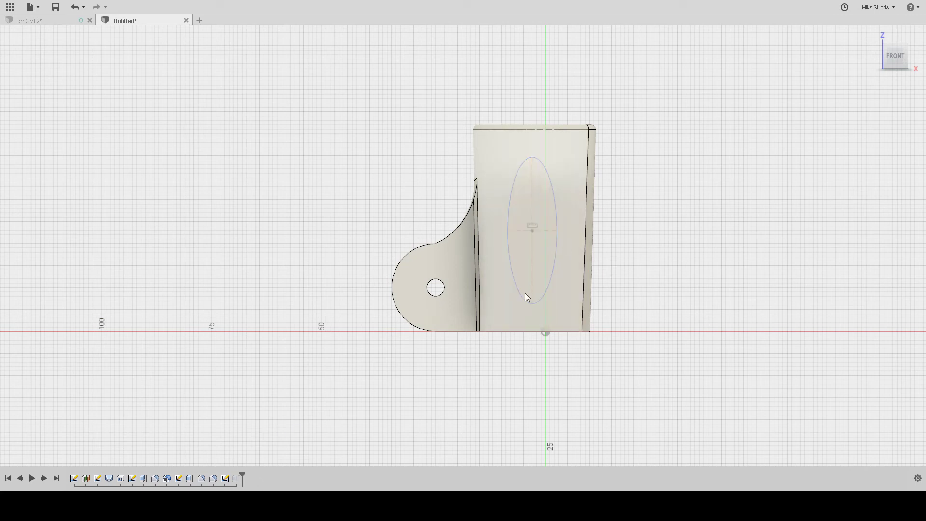
pyautogui.moveTo(532, 304); pyautogui.dragTo(533, 297)
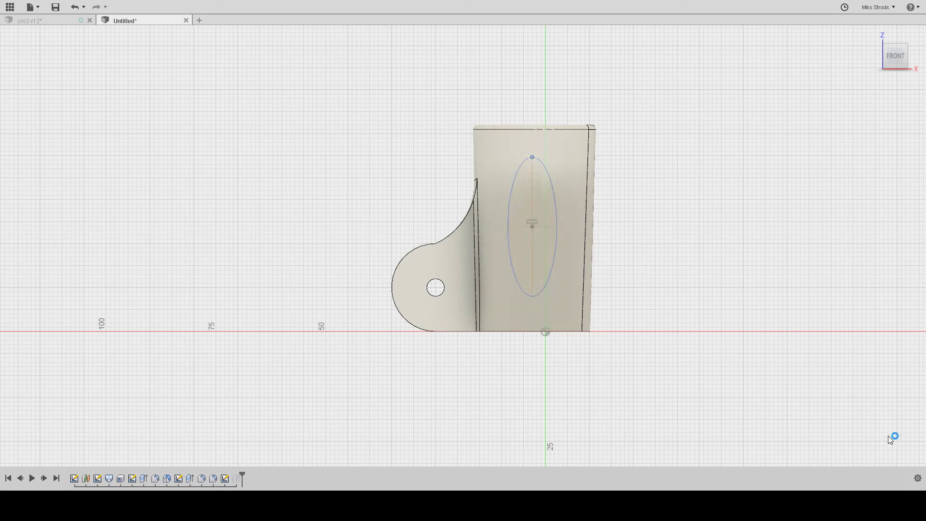
# Examine the clip's elliptical side cutouts, open side and hinge lug from the front, back and upper angles
pyautogui.moveTo(672, 235)
pyautogui.keyDown('shift'); pyautogui.mouseDown(button='middle')
pyautogui.moveTo(590, 235)
pyautogui.moveTo(658, 238)
pyautogui.mouseUp(button='middle'); pyautogui.keyUp('shift')
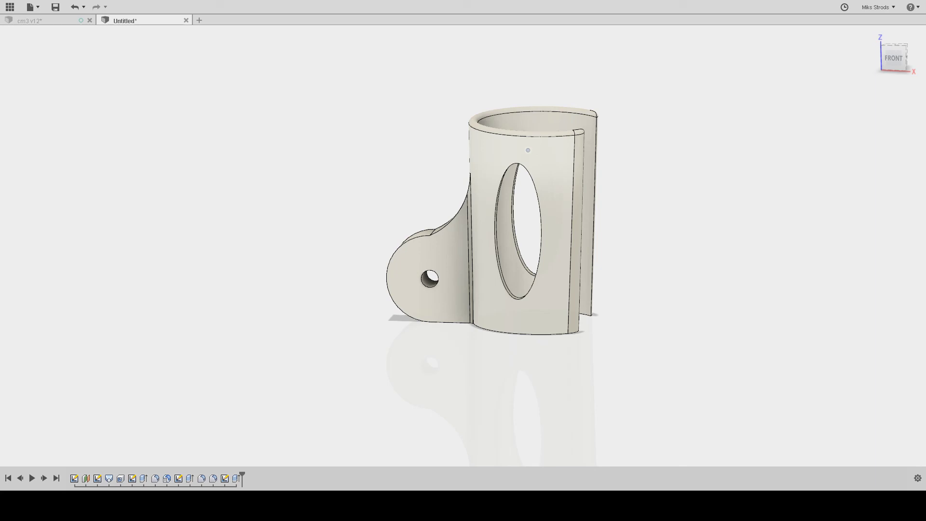
pyautogui.moveTo(647, 231)
pyautogui.keyDown('shift'); pyautogui.mouseDown(button='middle')
pyautogui.moveTo(695, 224)
pyautogui.moveTo(711, 257)
pyautogui.moveTo(641, 238)
pyautogui.mouseUp(button='middle'); pyautogui.keyUp('shift')
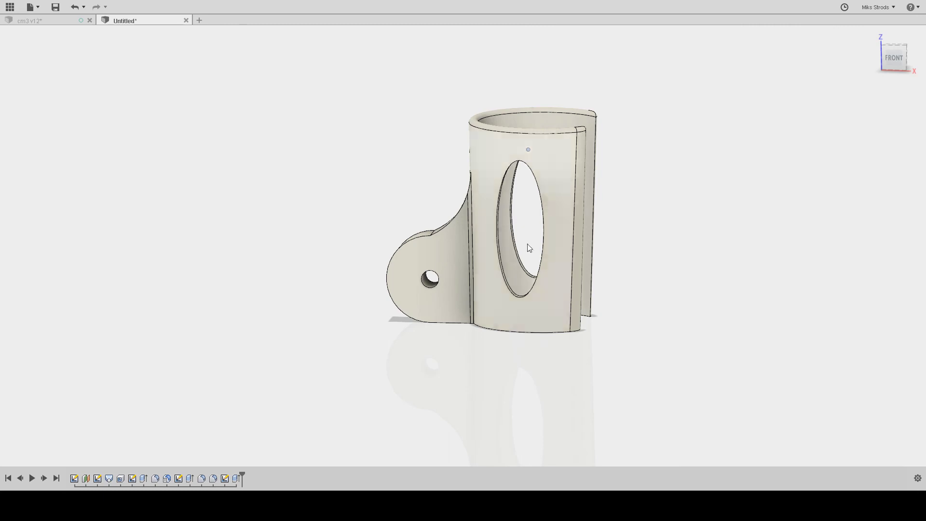
pyautogui.keyDown('shift'); pyautogui.moveTo(716, 222); pyautogui.dragTo(705, 250, button='middle'); pyautogui.keyUp('shift')
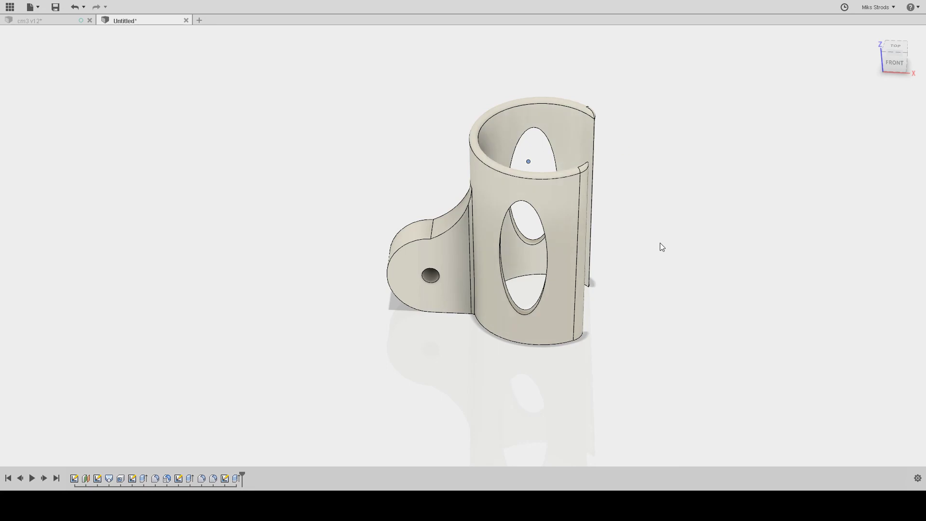
pyautogui.keyDown('shift'); pyautogui.moveTo(660, 243); pyautogui.dragTo(691, 239, button='middle'); pyautogui.keyUp('shift')
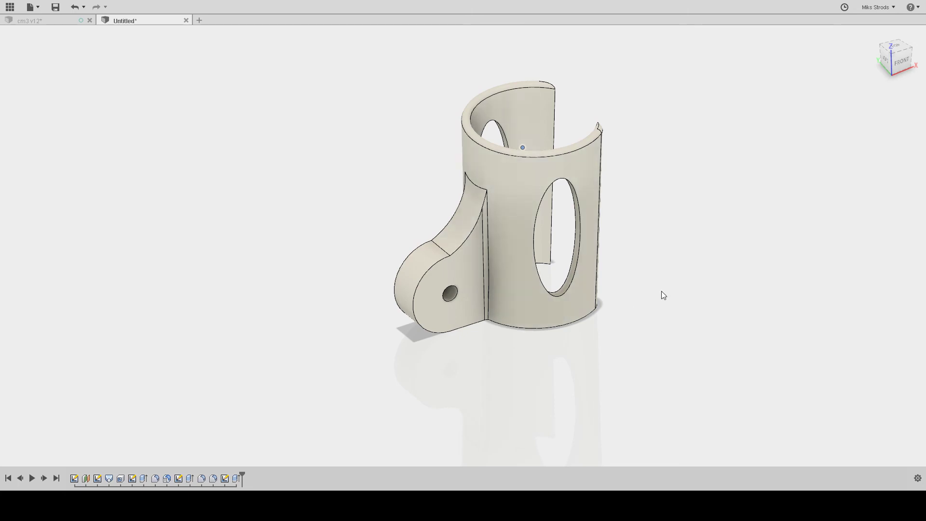
pyautogui.scroll(-2, 627, 280)
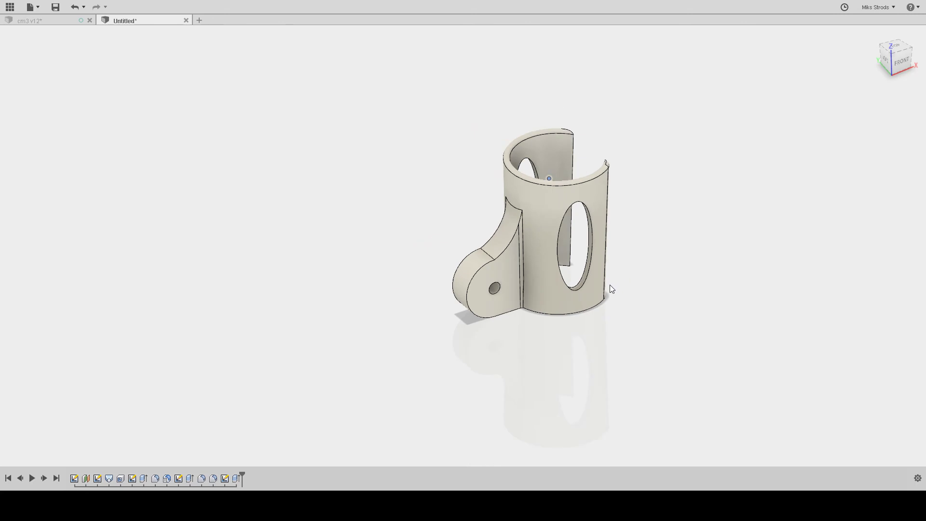
pyautogui.scroll(5, 593, 270)
pyautogui.moveTo(582, 205); pyautogui.dragTo(701, 258, button='middle')
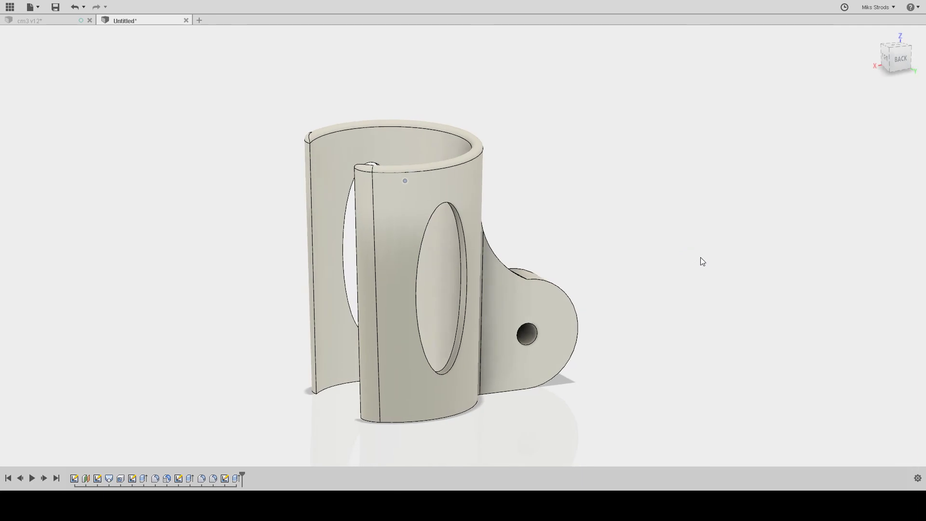
pyautogui.keyDown('shift'); pyautogui.moveTo(649, 253); pyautogui.dragTo(507, 263, button='middle'); pyautogui.keyUp('shift')
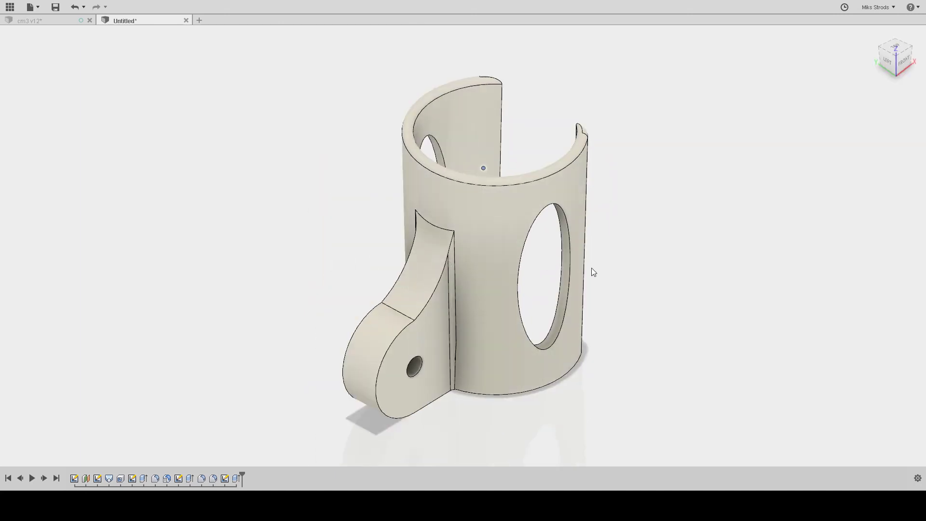